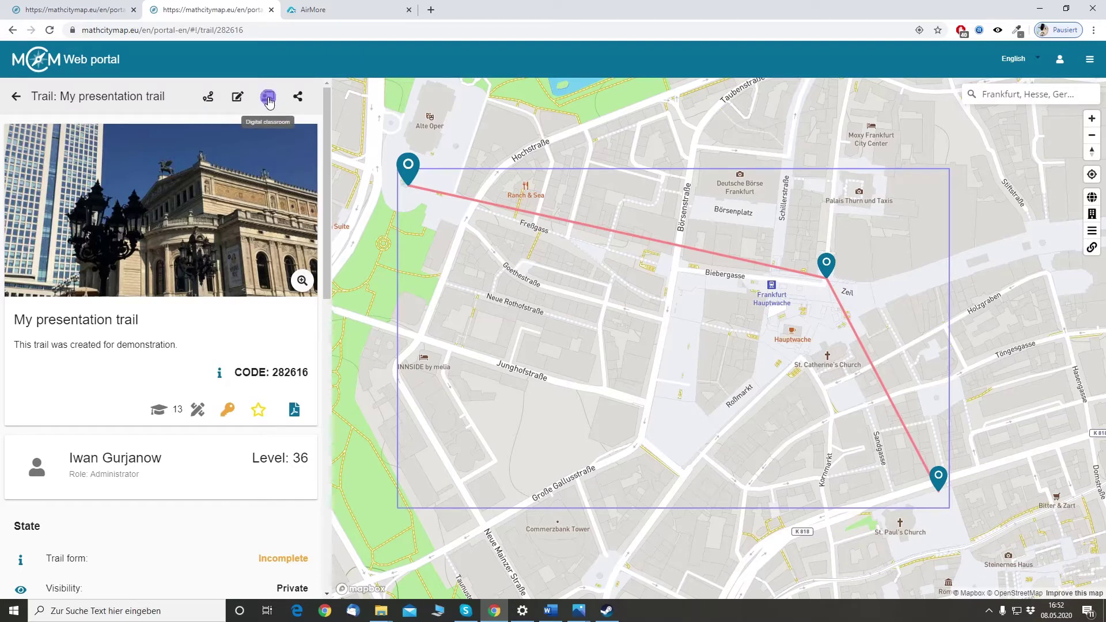
From the trail's digital classrooms list, begin a new classroom under Ongoing.
click(268, 99)
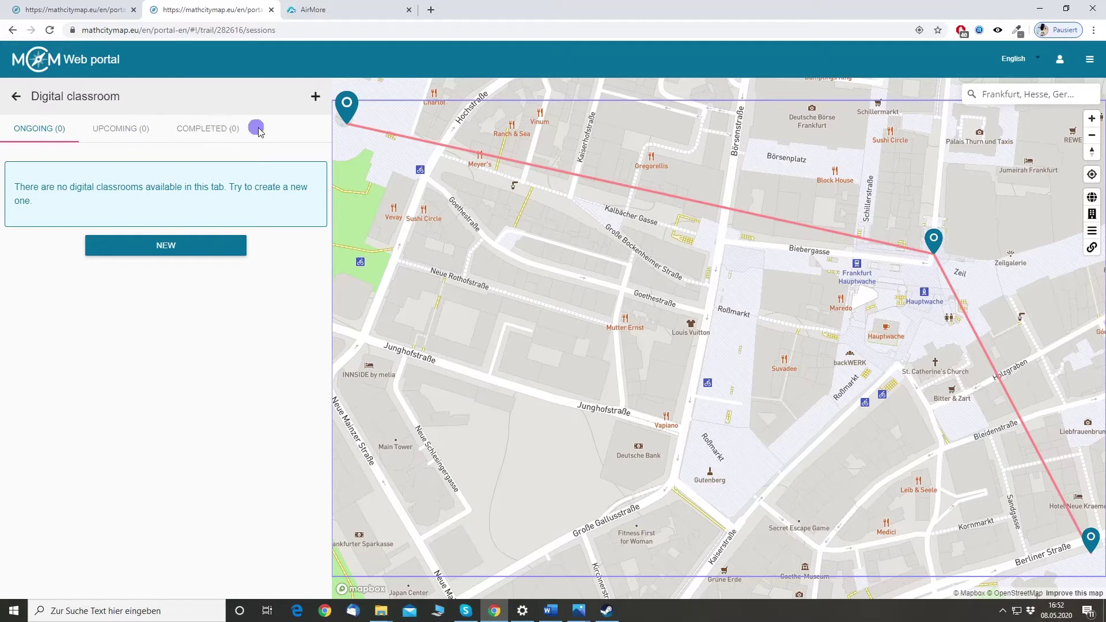
click(188, 254)
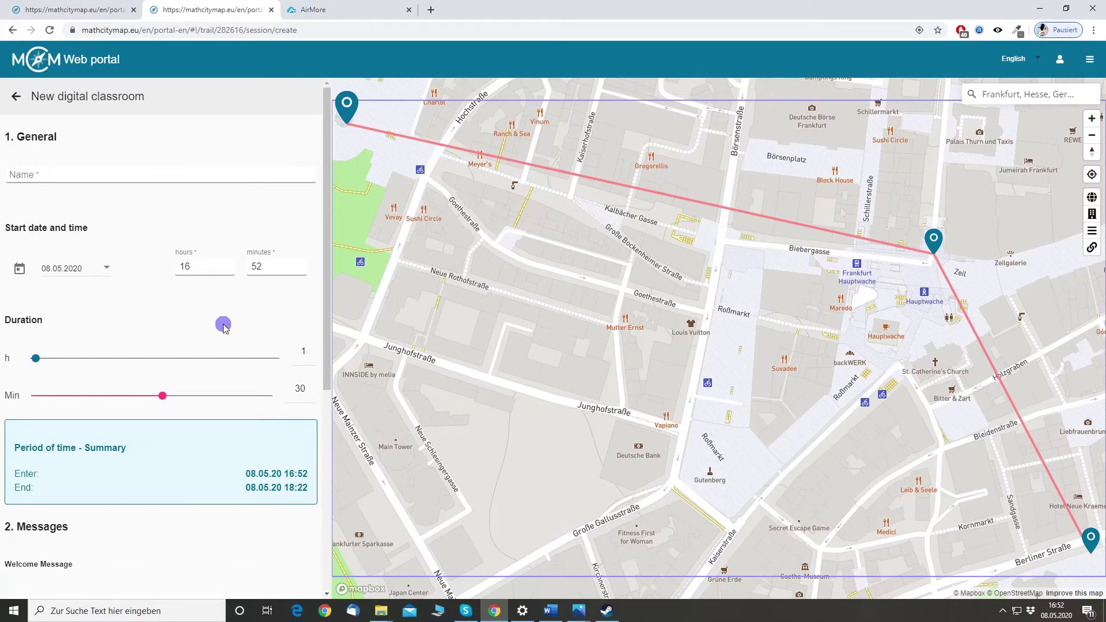
Name the classroom 'Demonstration classroom' and set it to start today, 08.05.2020, at 17:00.
click(206, 176)
text(Demonstration classroom)
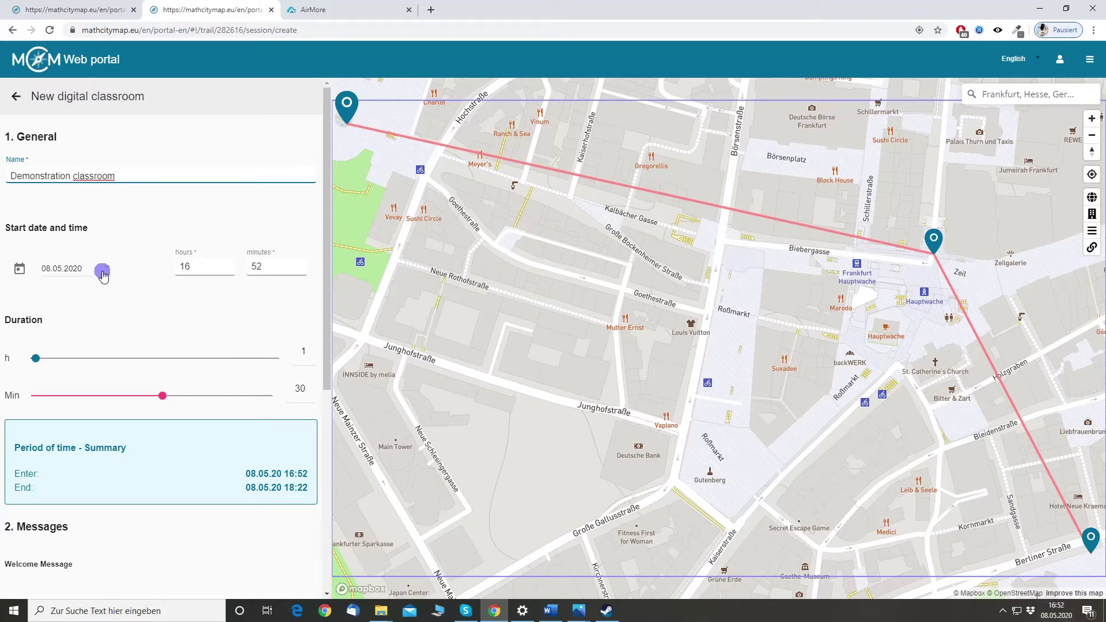
click(22, 270)
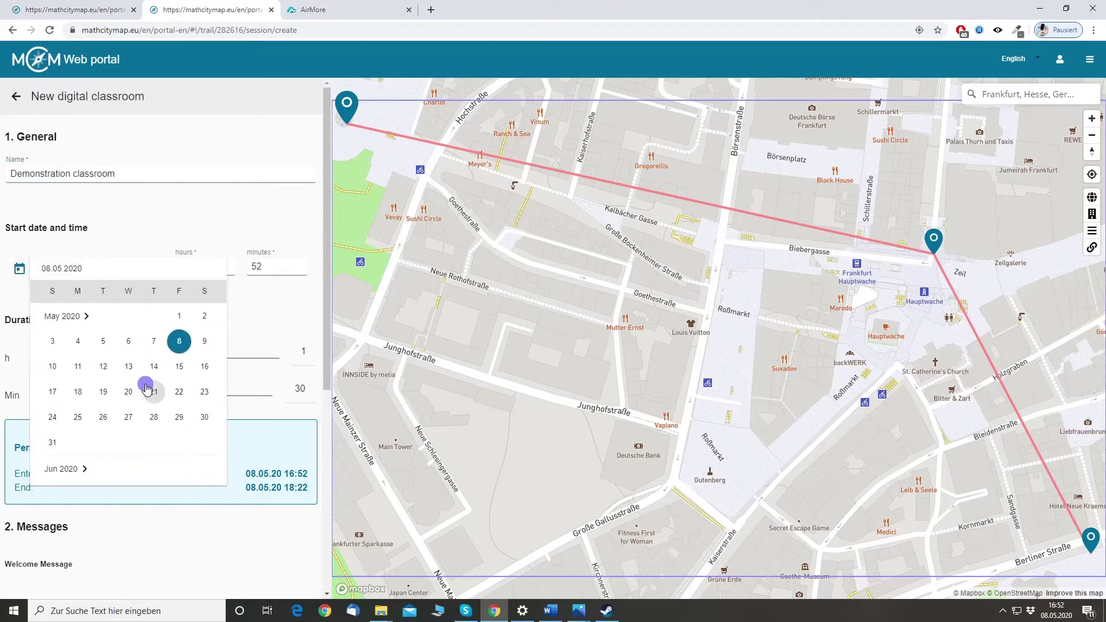
scroll(145, 383, down, 2)
click(107, 267)
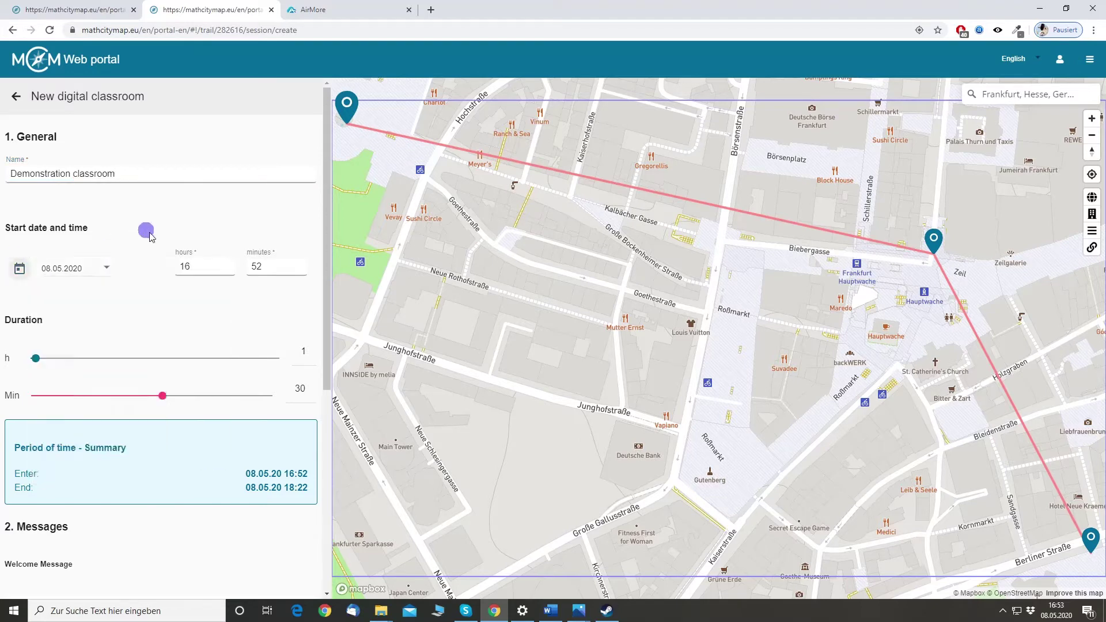
click(225, 263)
click(269, 268)
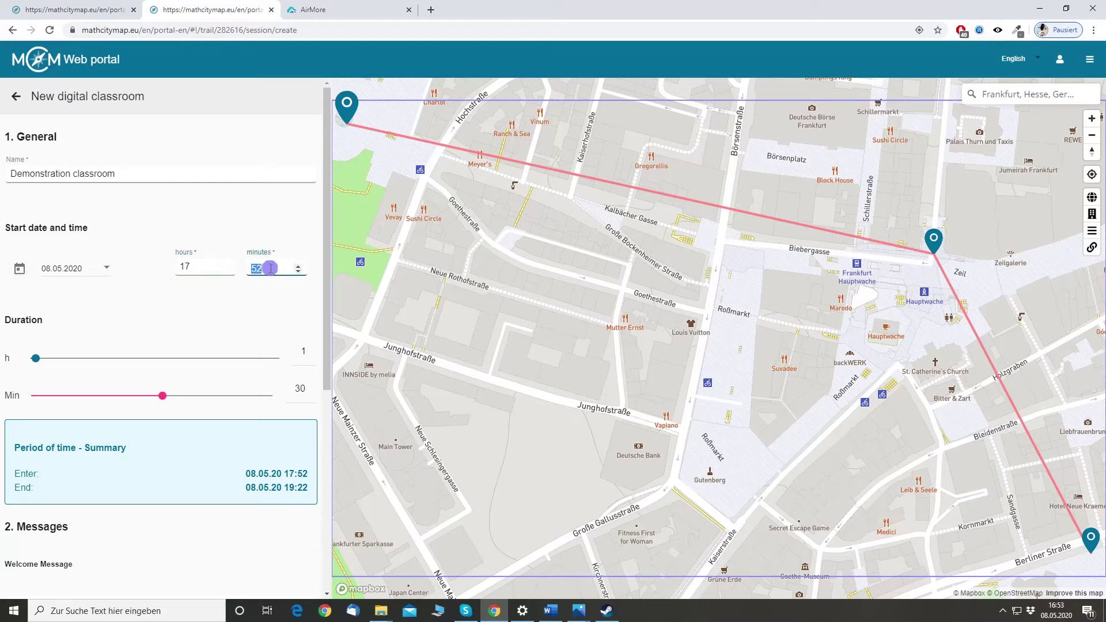
text(00)
click(199, 290)
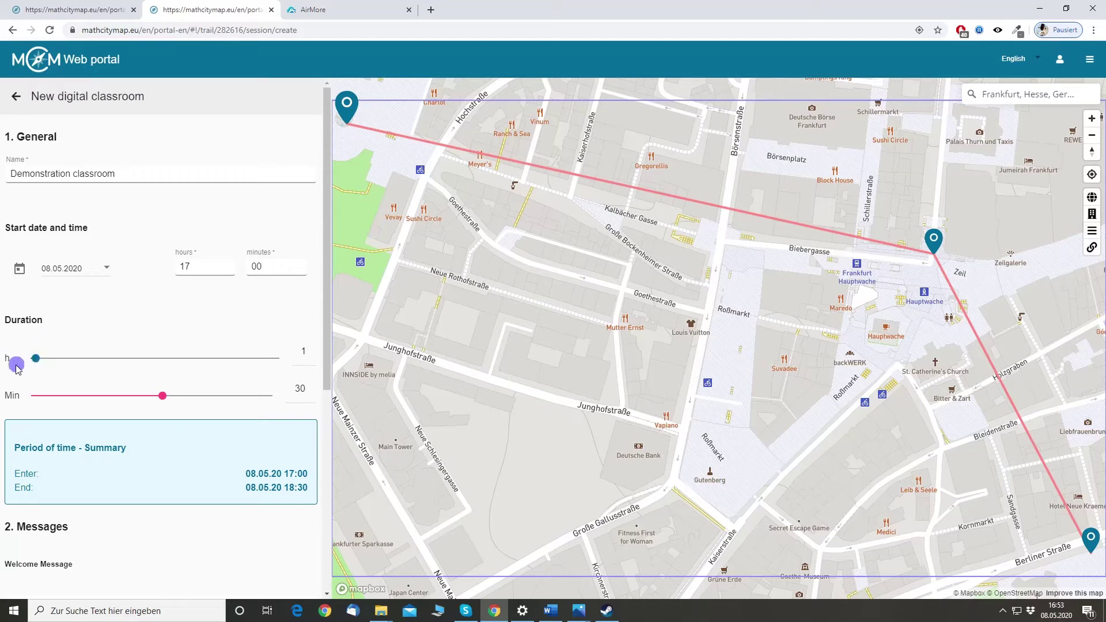
Set the duration sliders to 1 hour and 10 minutes, ending at 18:10.
drag(39, 358, 304, 358)
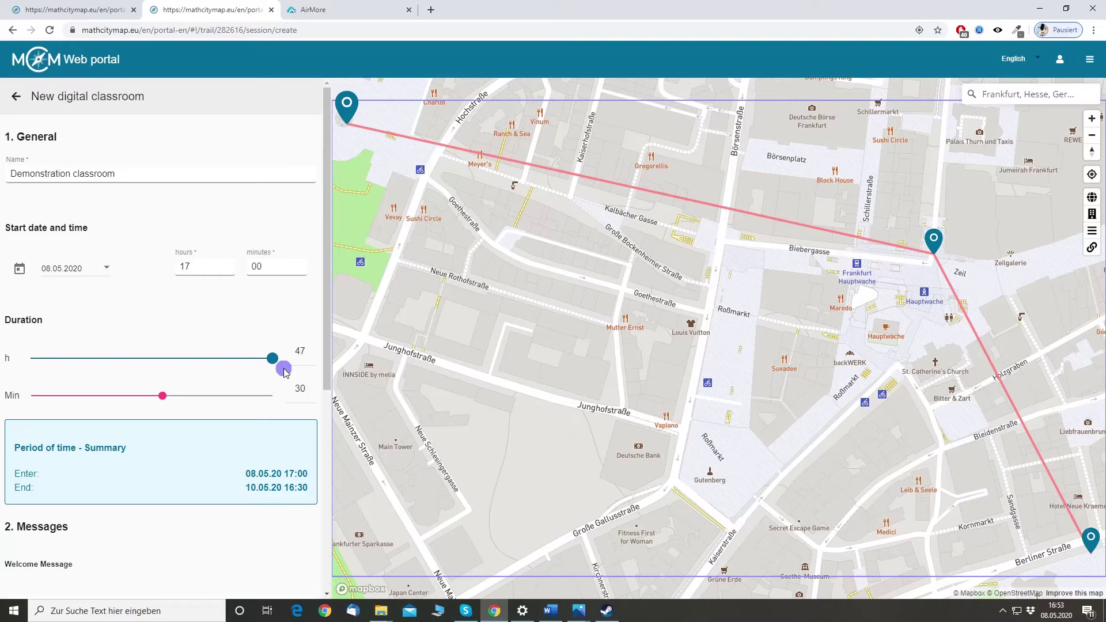
drag(284, 371, 36, 368)
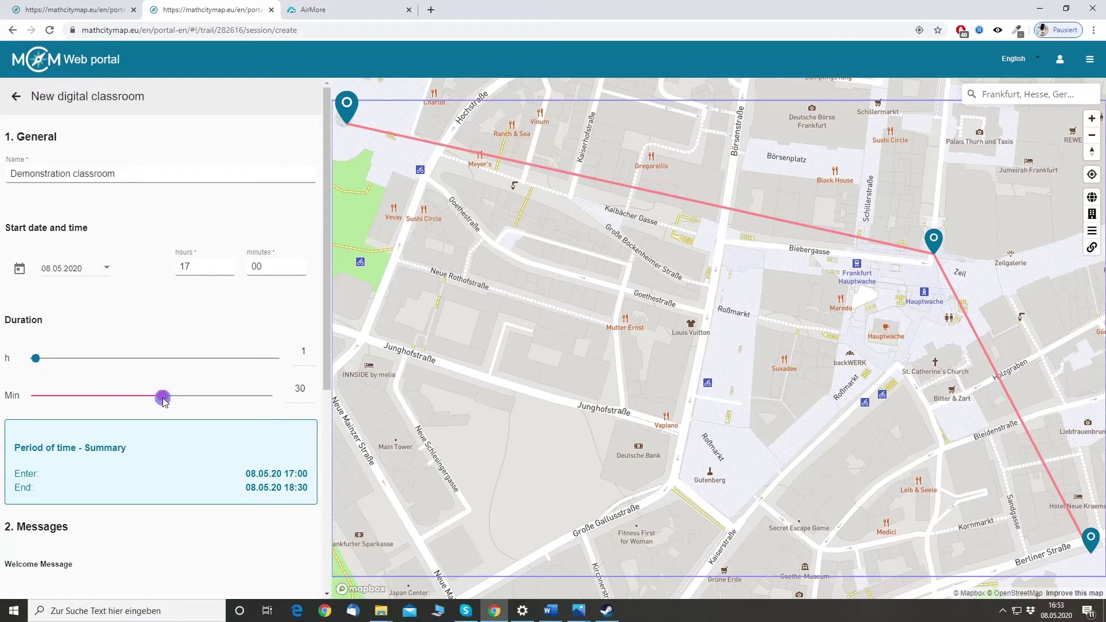
mouse_move(164, 403)
mouse_down()
mouse_move(239, 394)
mouse_move(82, 392)
mouse_move(202, 396)
mouse_move(84, 403)
mouse_up()
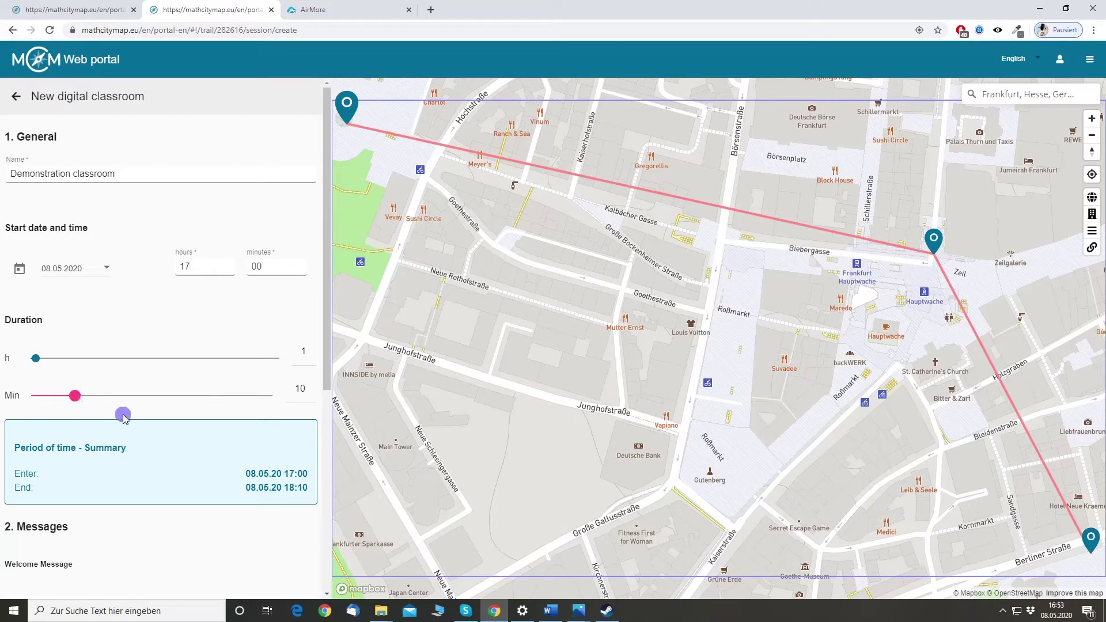
scroll(127, 460, down, 2)
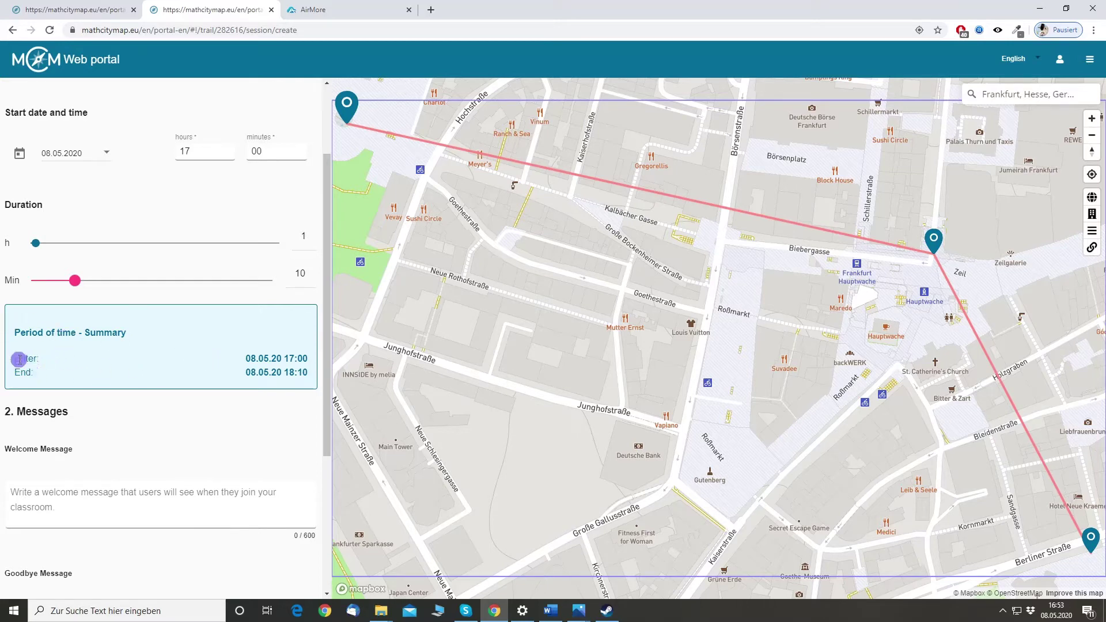
scroll(92, 374, down, 2)
Fill the Welcome Message with 'Hello' and the Goodbye Message with 'Ciao'.
scroll(81, 306, up, 3)
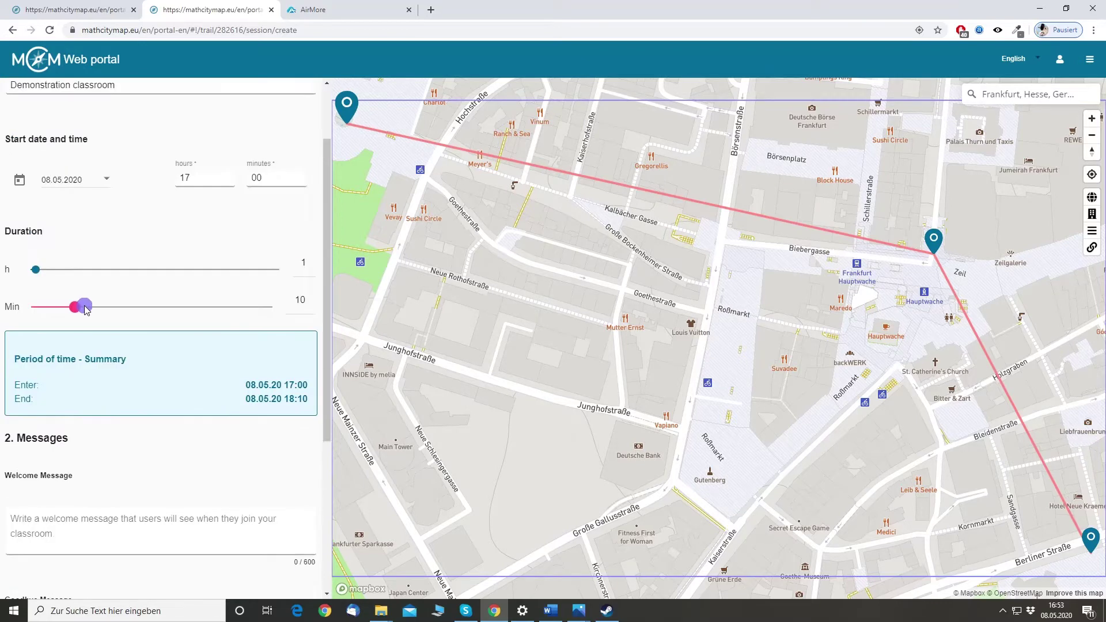
scroll(85, 310, down, 4)
scroll(85, 310, down, 1)
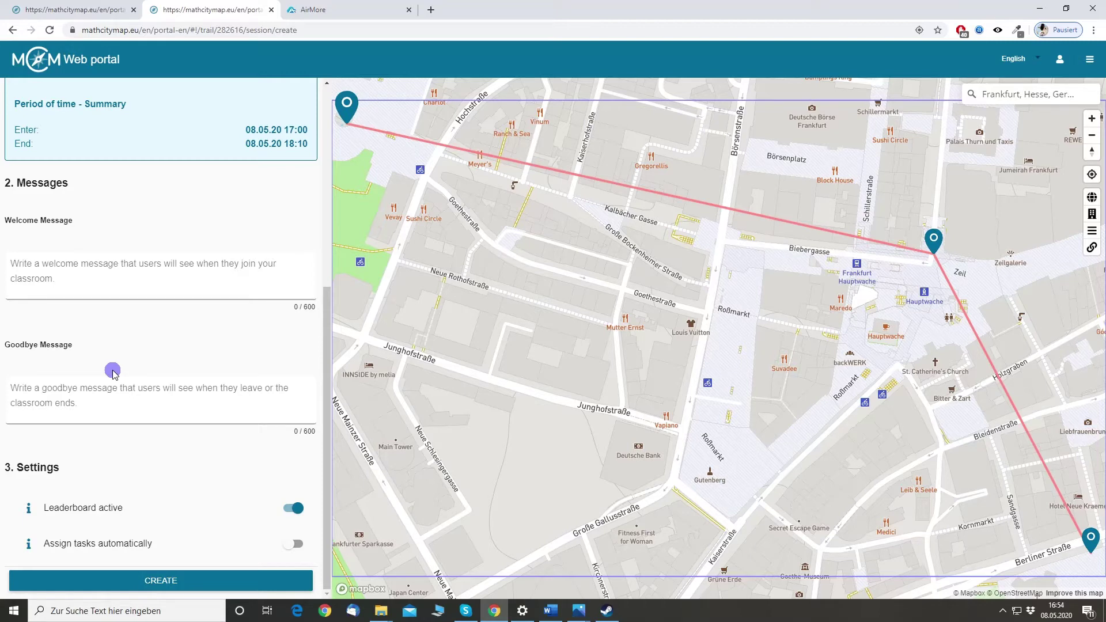
click(136, 287)
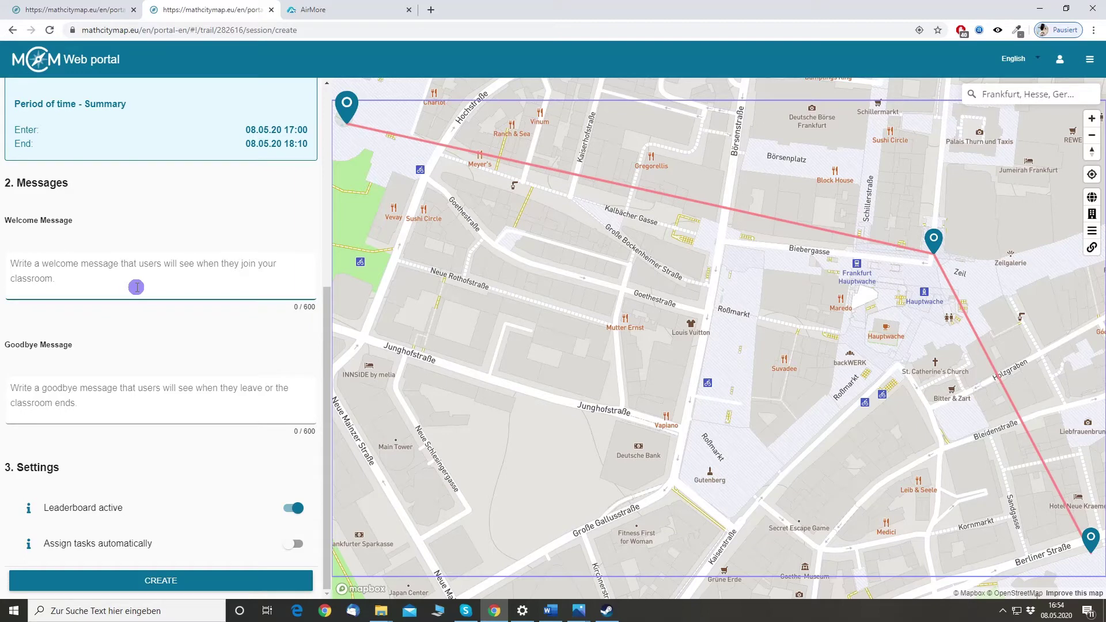
text(Hello)
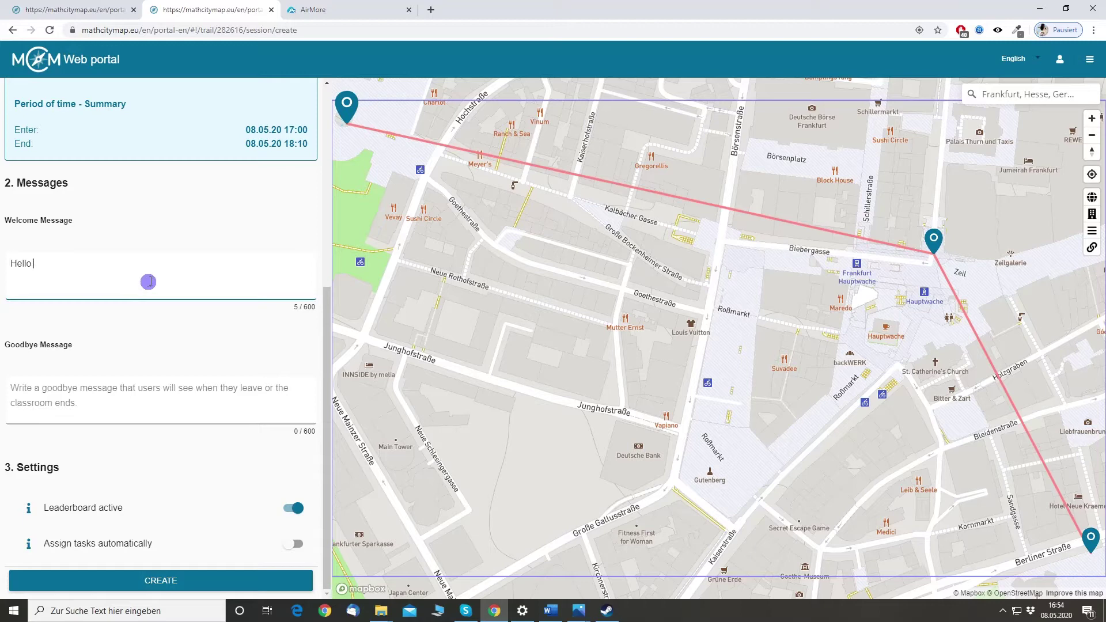
click(138, 396)
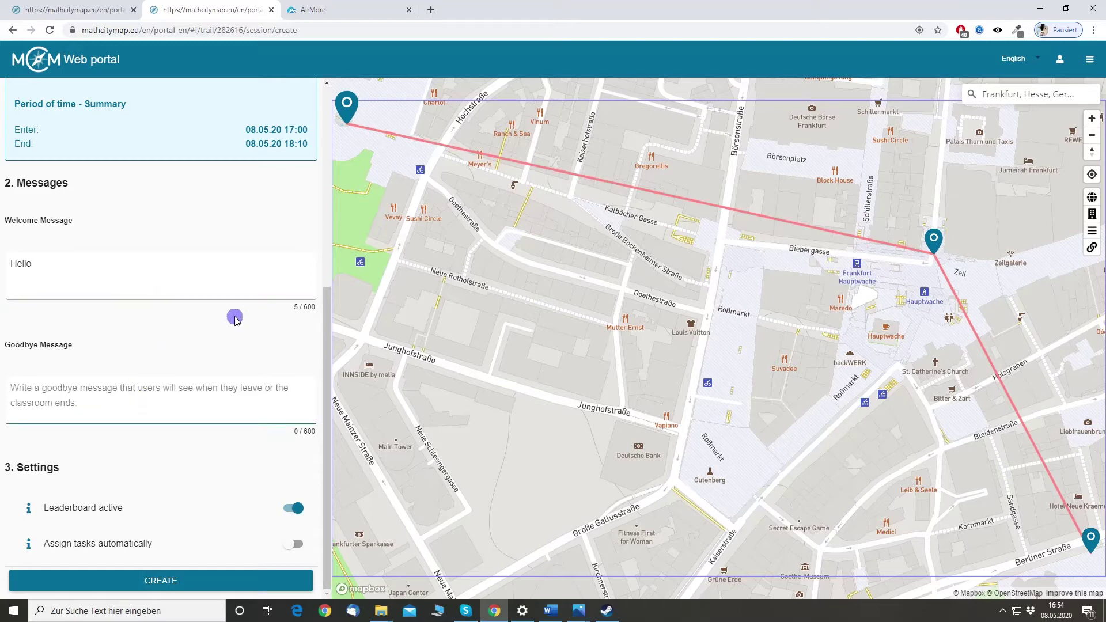
text(Ciao)
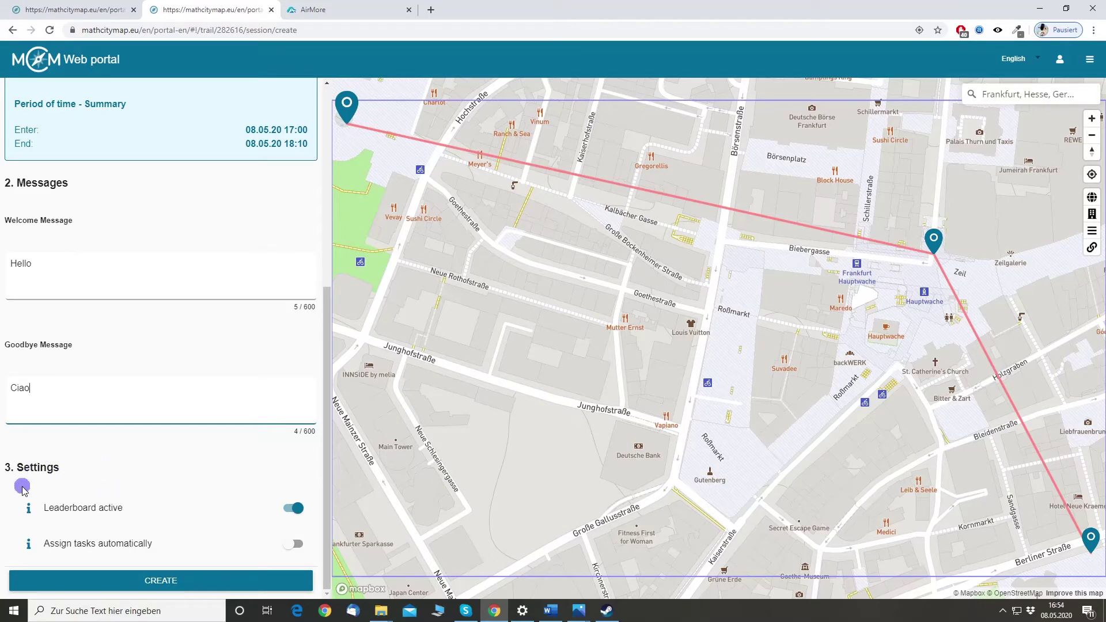
Review the leaderboard info, keep it on, and enable automatic task assignment (Uneven first).
click(28, 508)
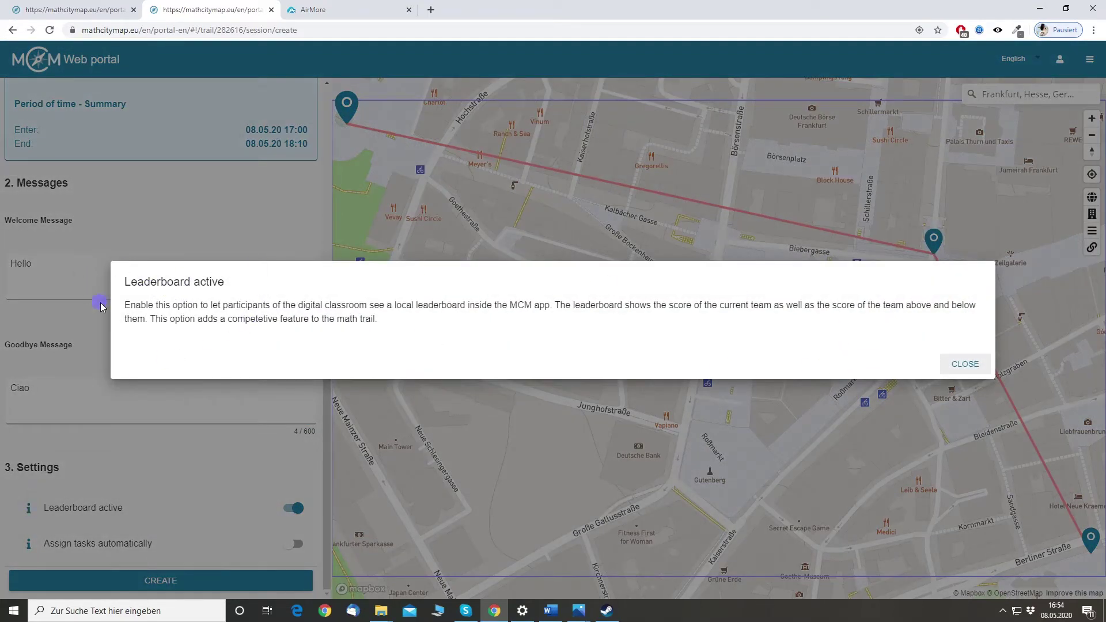
click(961, 364)
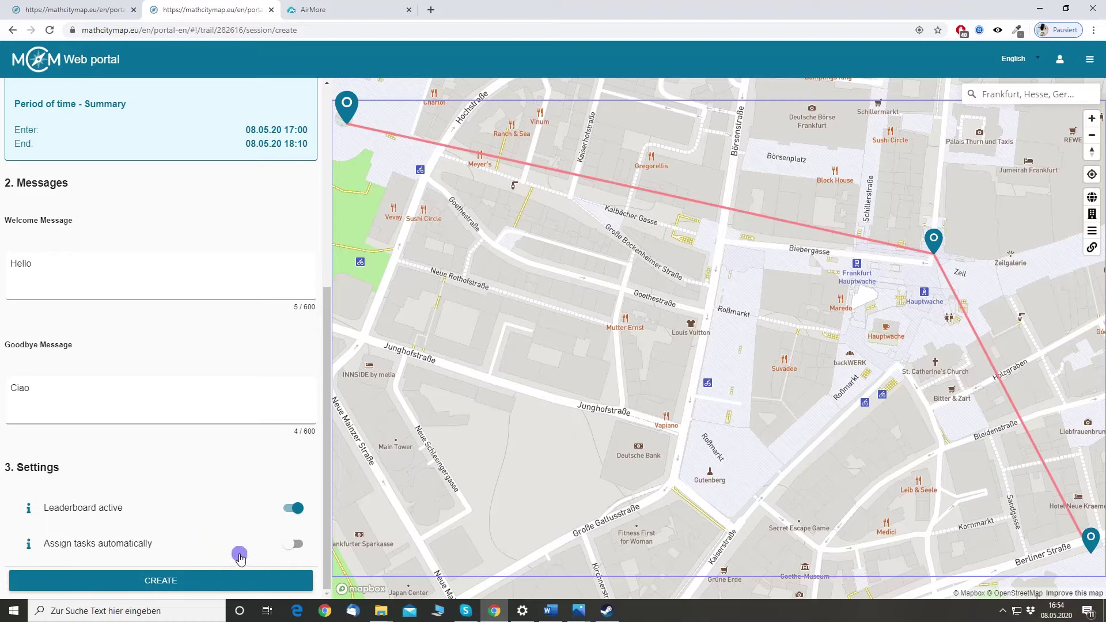
click(292, 544)
scroll(248, 481, down, 2)
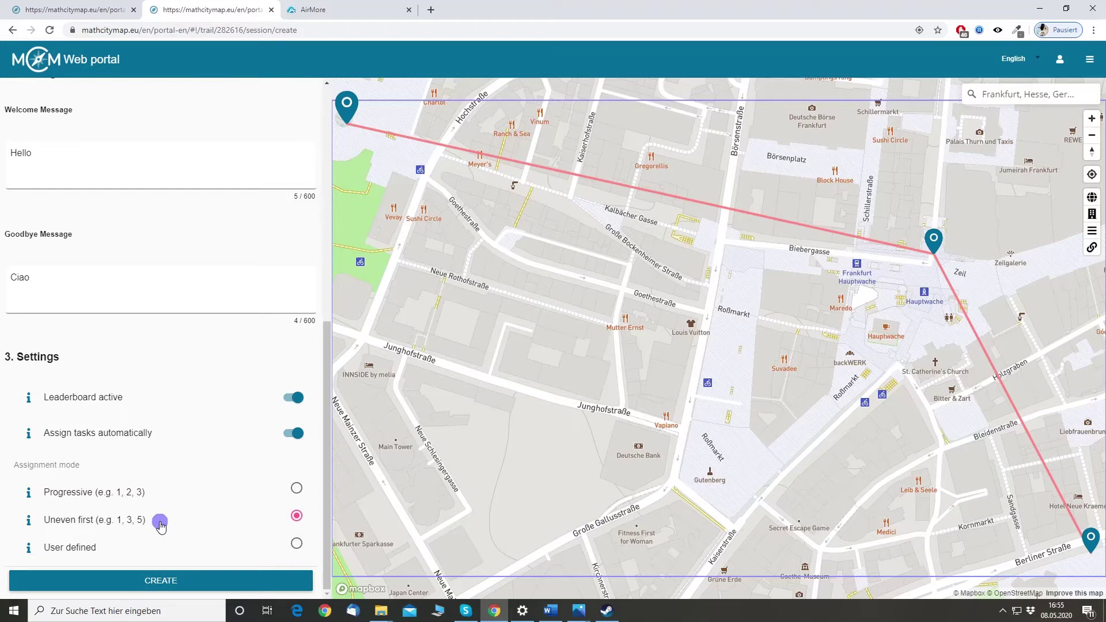
Use User defined assignment with start tasks Mailbox, Volume of the fountain, Stahlkappenschuhe von Albertus.
click(295, 542)
scroll(242, 459, down, 4)
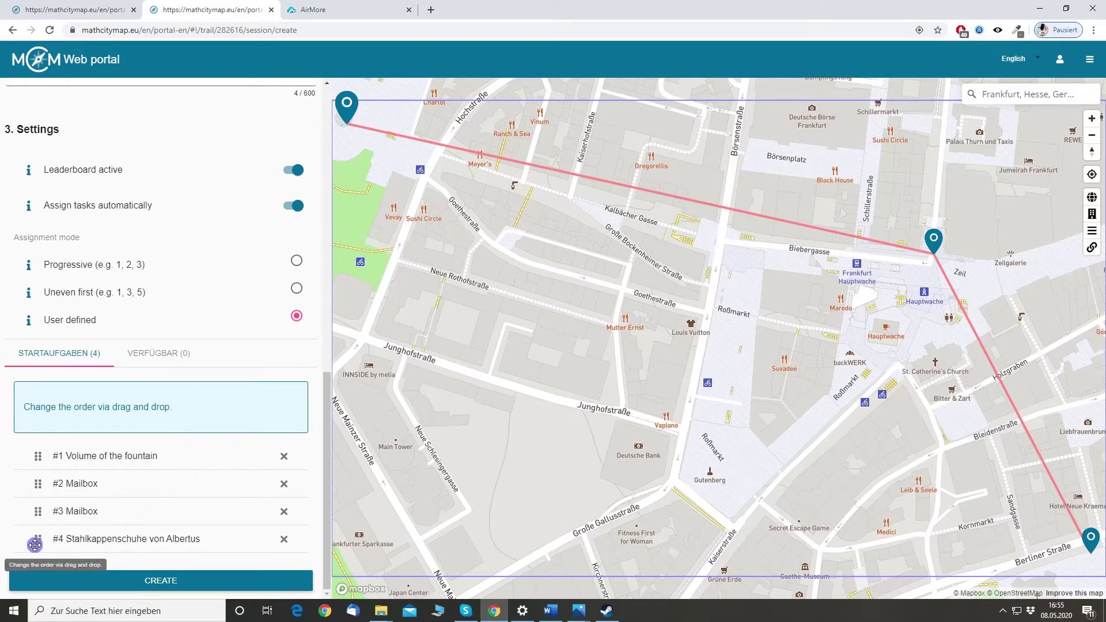
drag(38, 538, 38, 512)
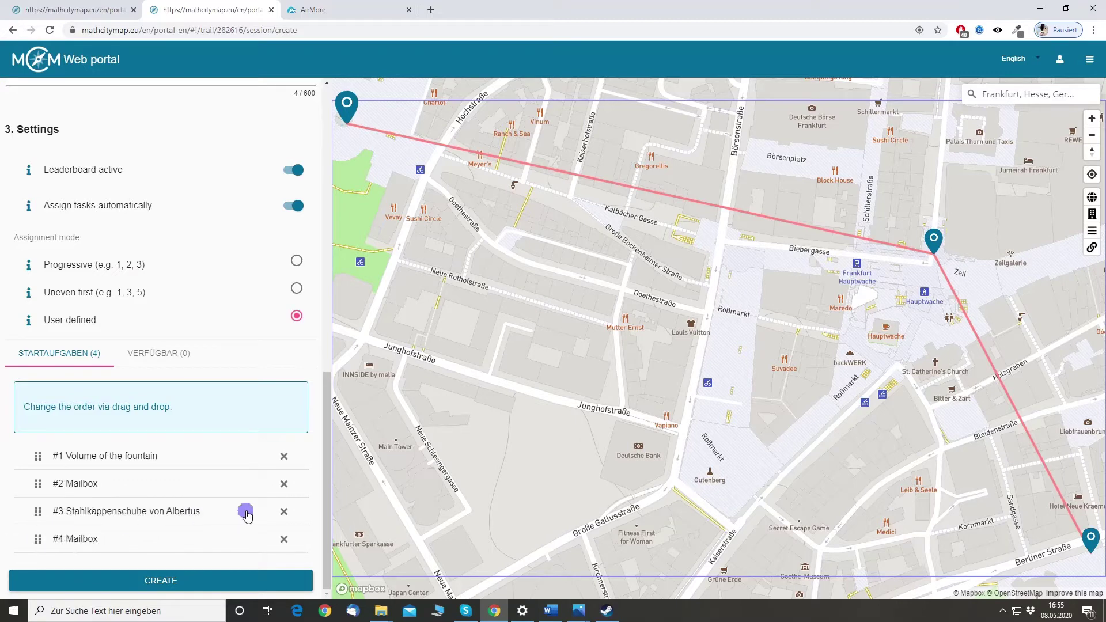
click(284, 483)
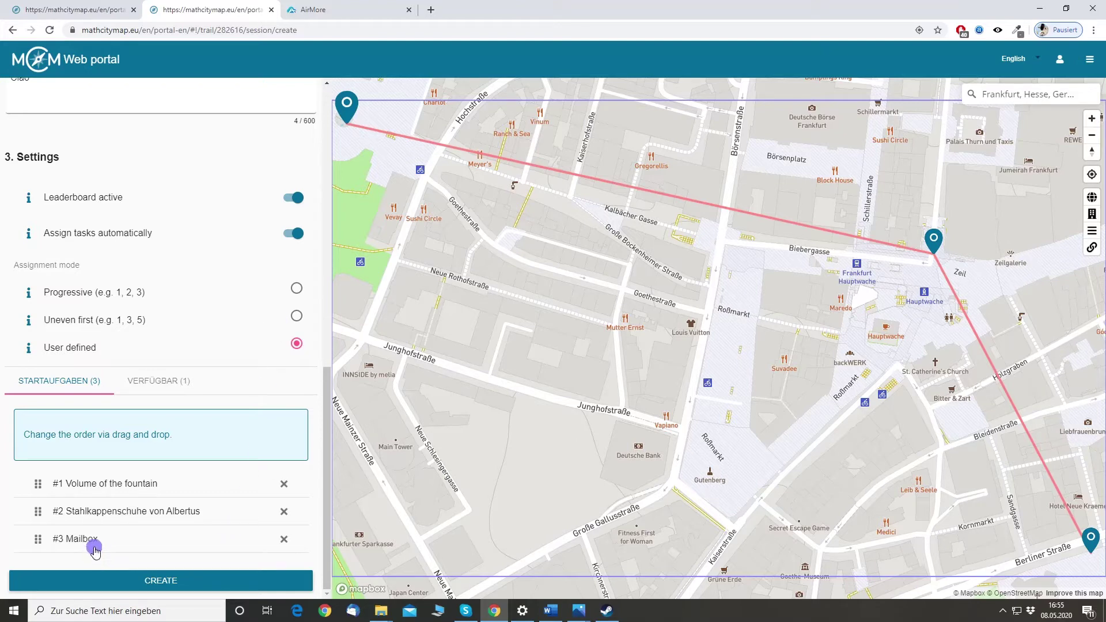
drag(36, 544, 37, 487)
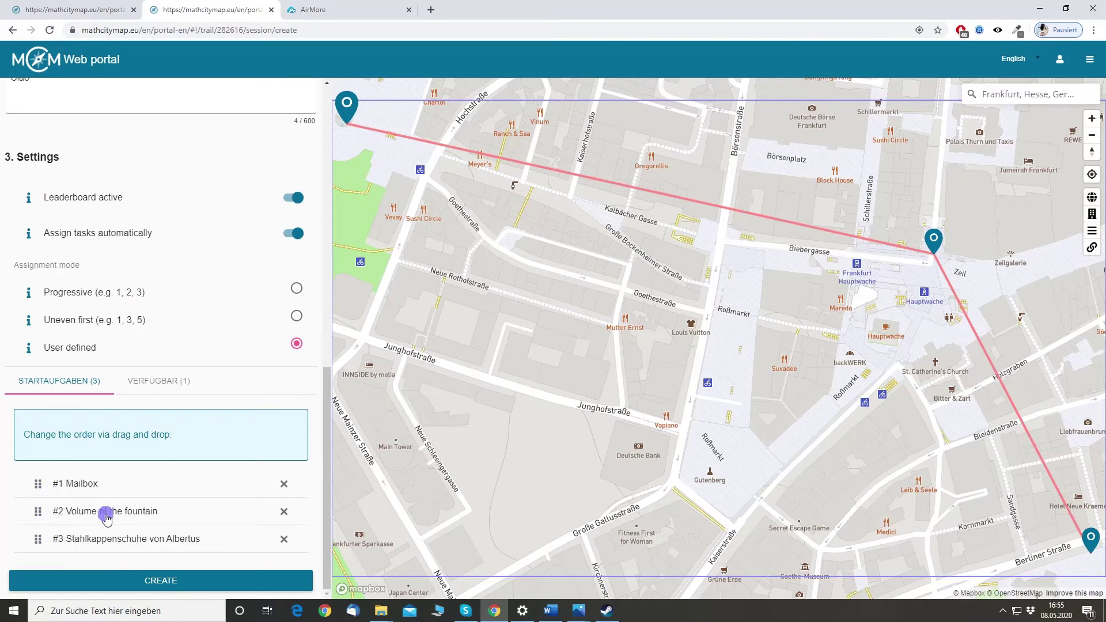
scroll(169, 453, up, 6)
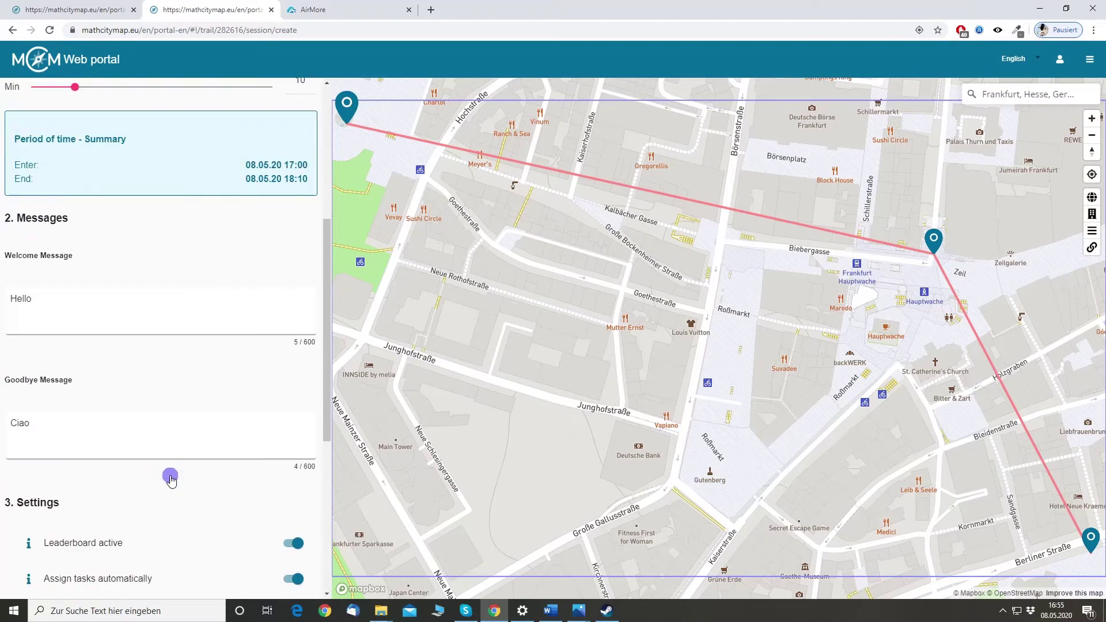
mouse_move(324, 340)
mouse_down()
mouse_move(324, 185)
mouse_move(308, 509)
mouse_move(323, 190)
mouse_move(286, 550)
mouse_up()
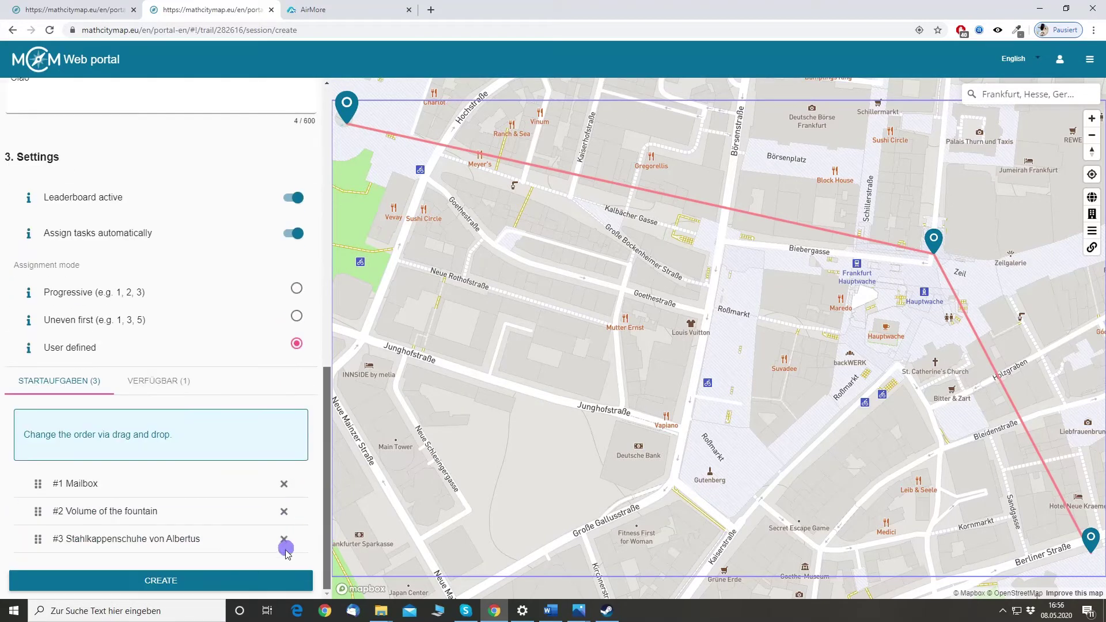
Create the Demonstration classroom, listed as ongoing 17:00–18:10 on 08.05.2020.
click(153, 579)
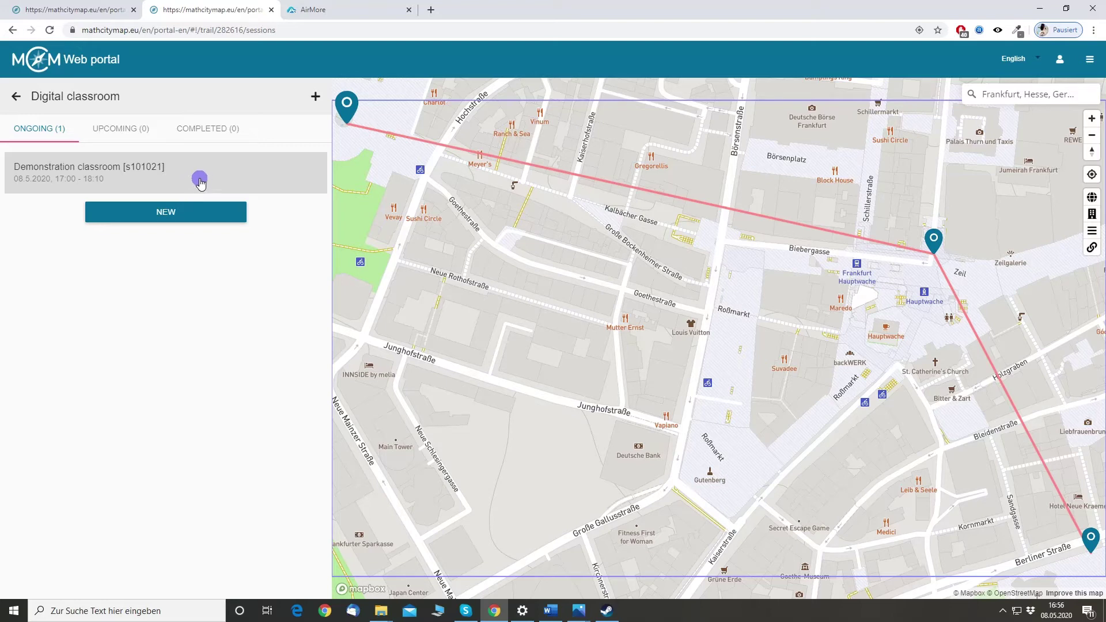
click(212, 173)
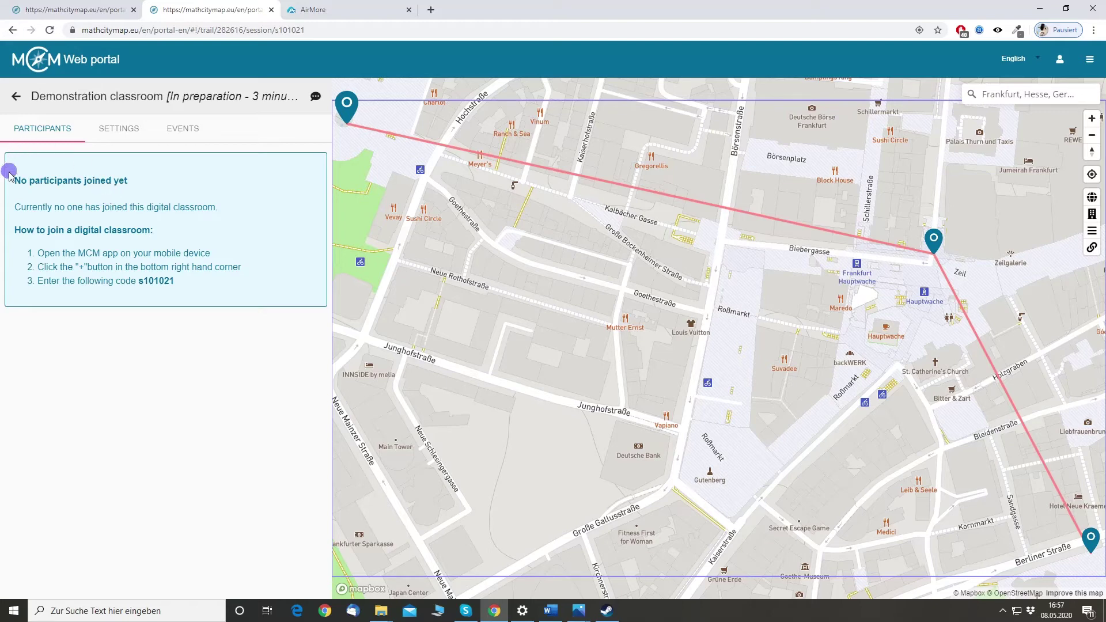
drag(15, 232, 57, 231)
click(63, 230)
Review the classroom's SETTINGS: welcome Hello, goodbye Ciao, leaderboard and automatic assignment.
click(136, 140)
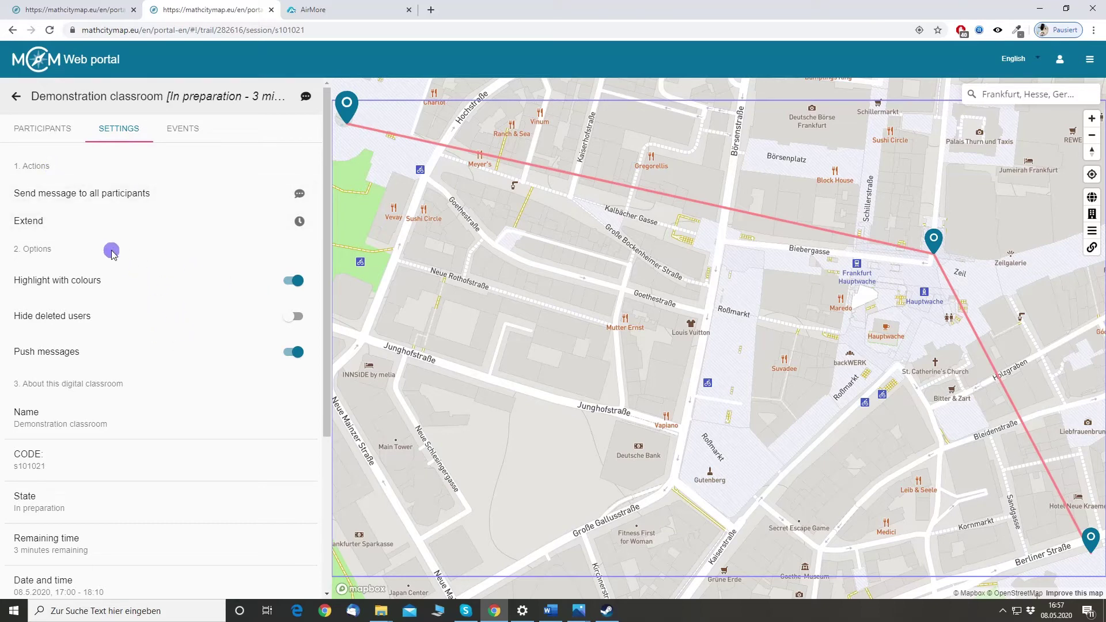
scroll(130, 268, down, 4)
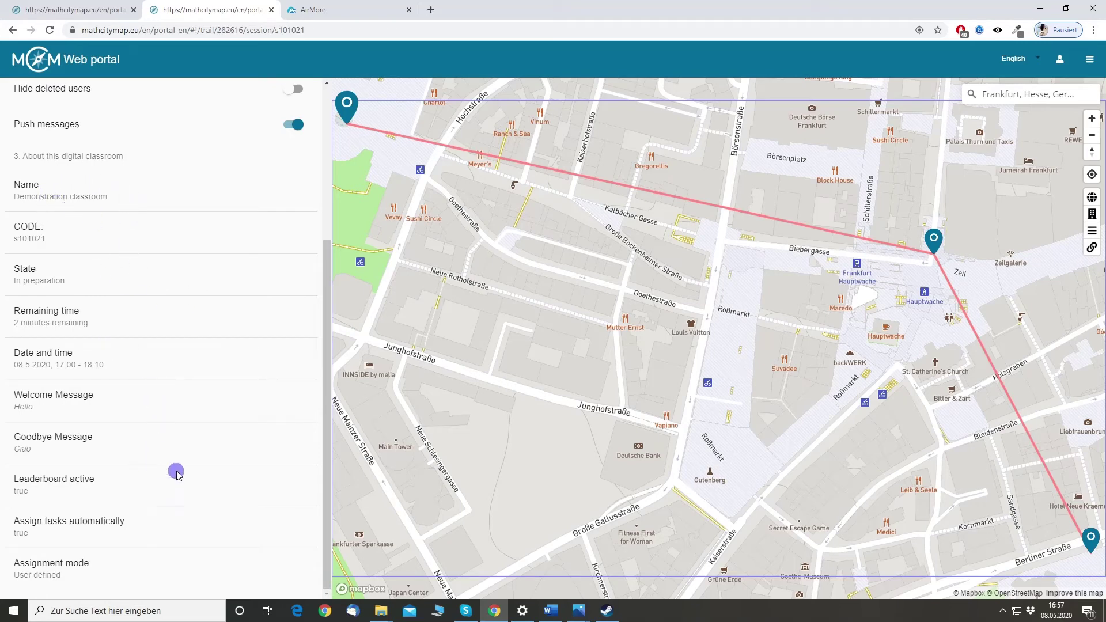
scroll(184, 475, up, 4)
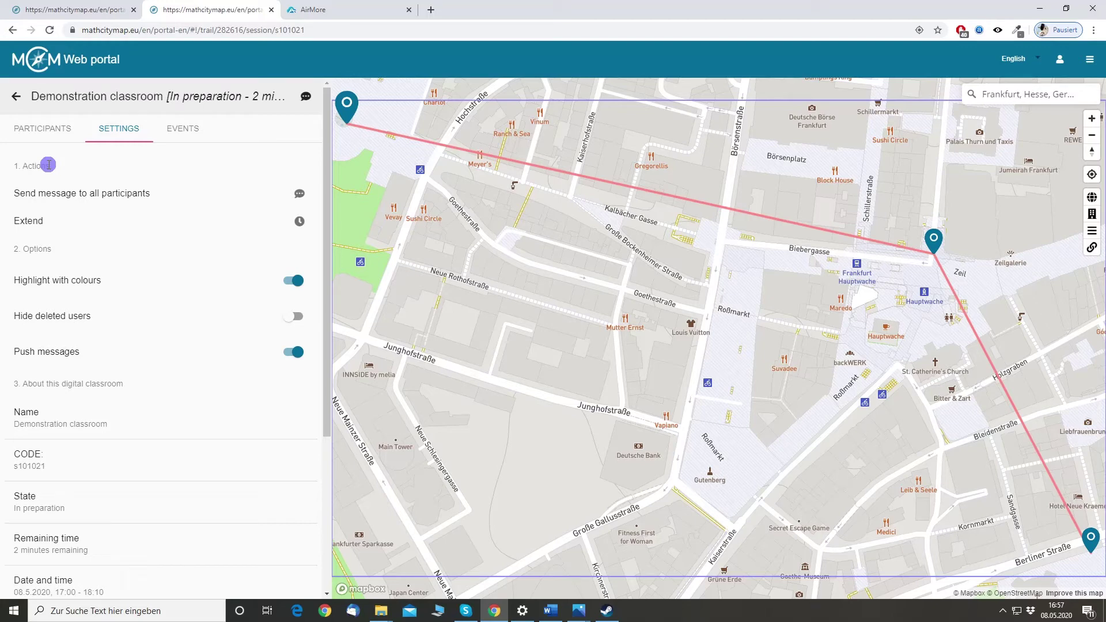
Extend the classroom by 30 minutes to end at 18:40, cancelling a second extension.
click(143, 226)
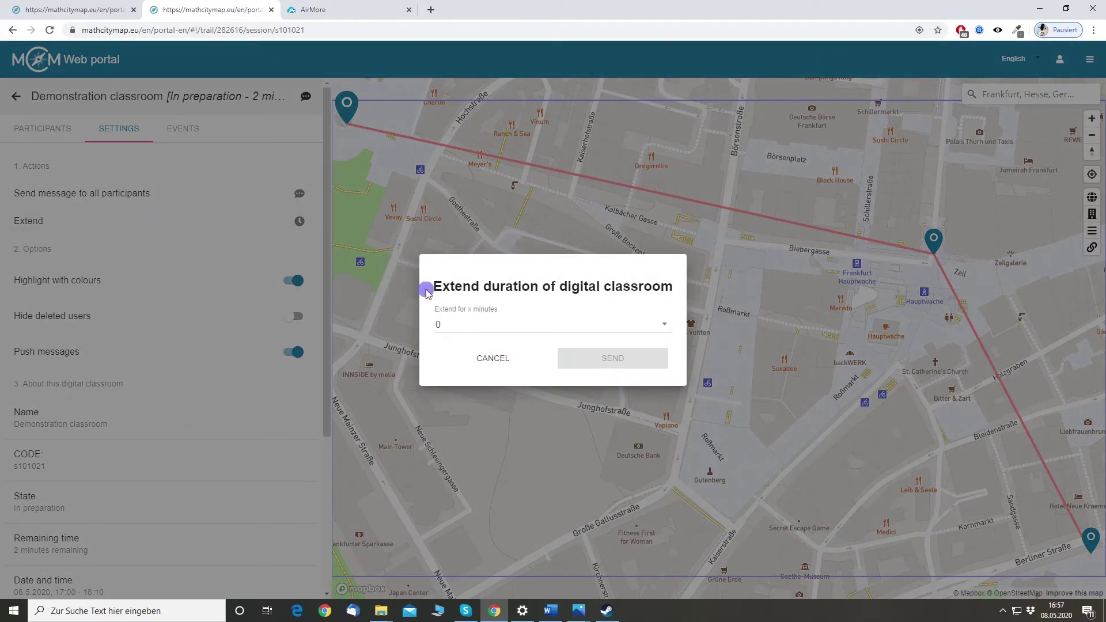
click(557, 324)
scroll(541, 366, down, 2)
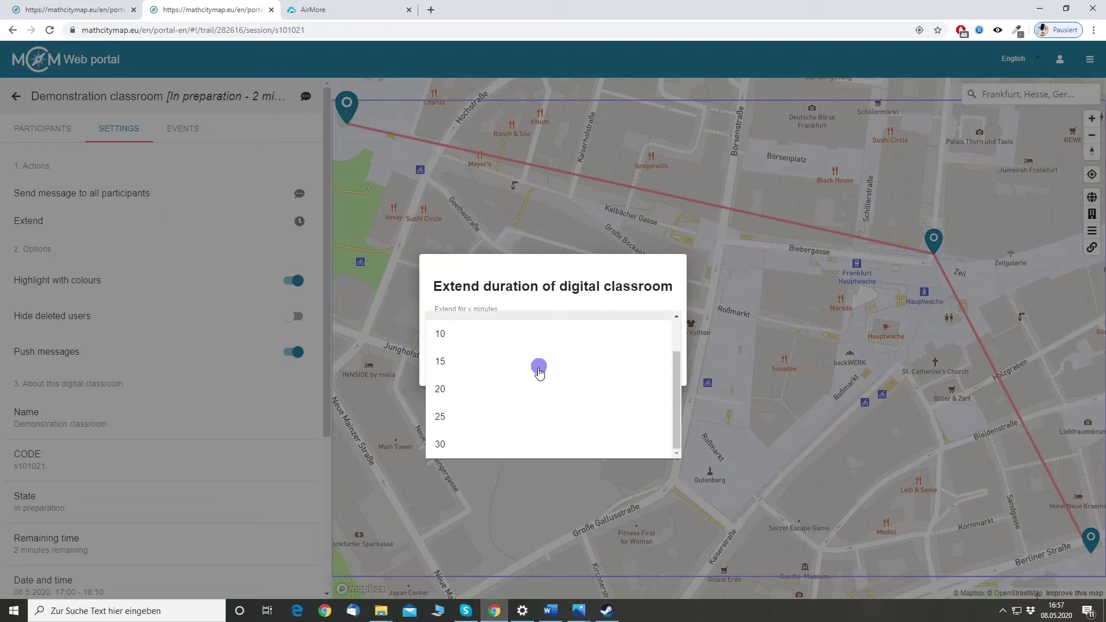
click(500, 449)
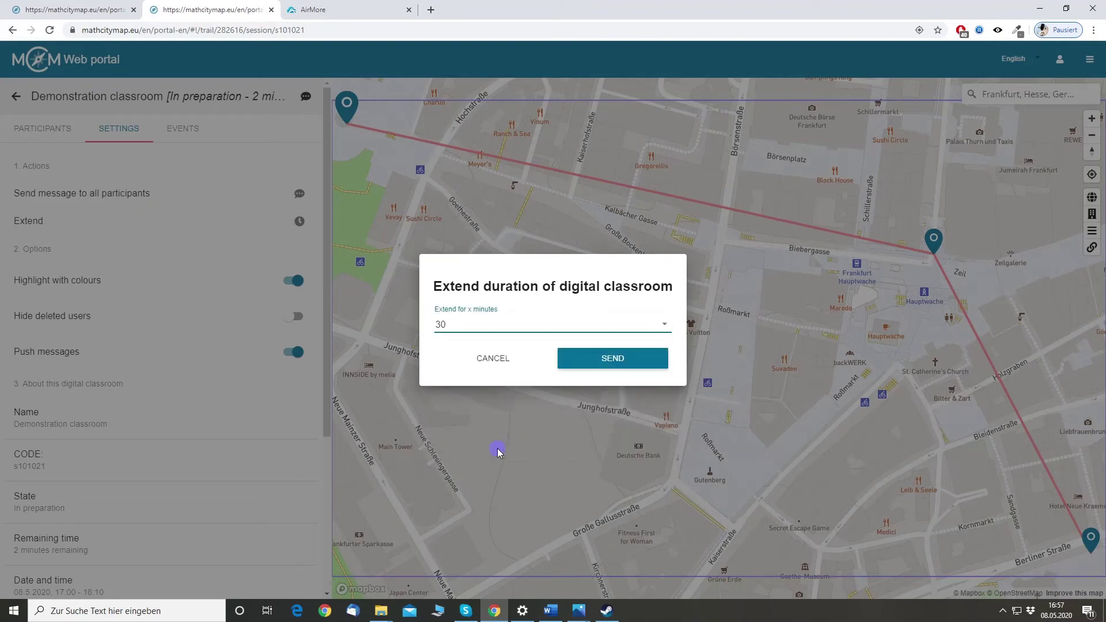
click(614, 363)
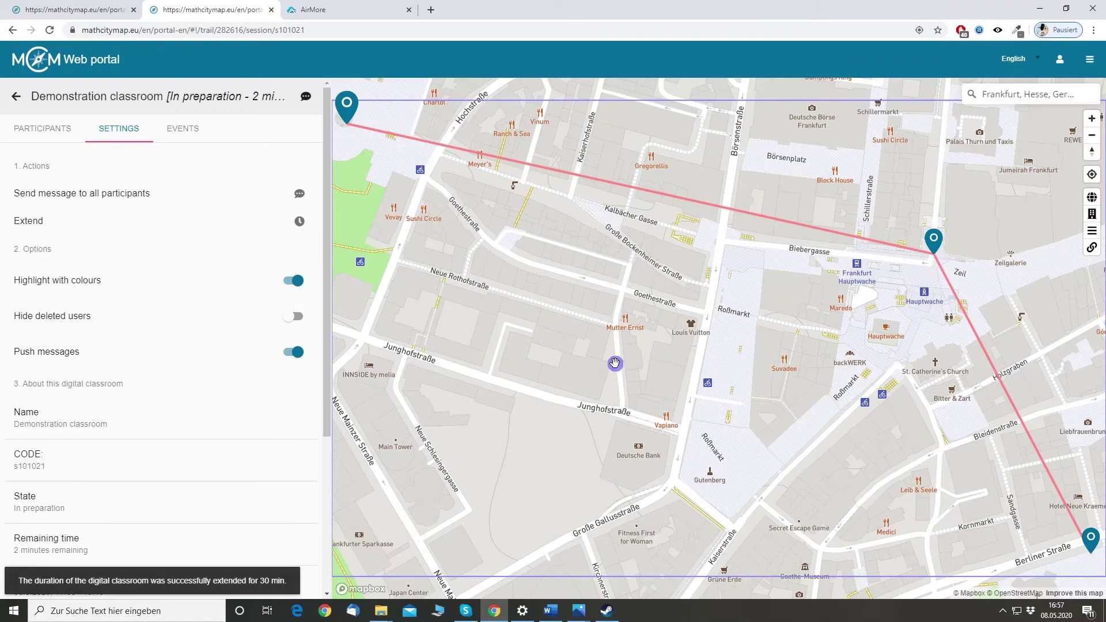
click(160, 225)
click(478, 357)
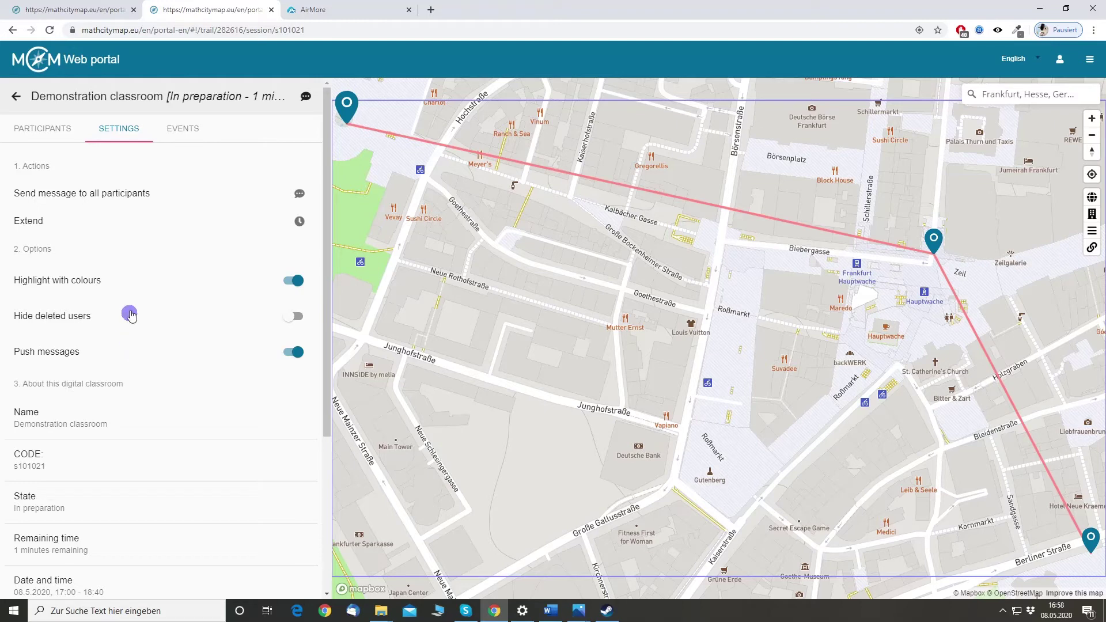
Discard a message to all participants unsent and view the still-empty Events log.
click(195, 219)
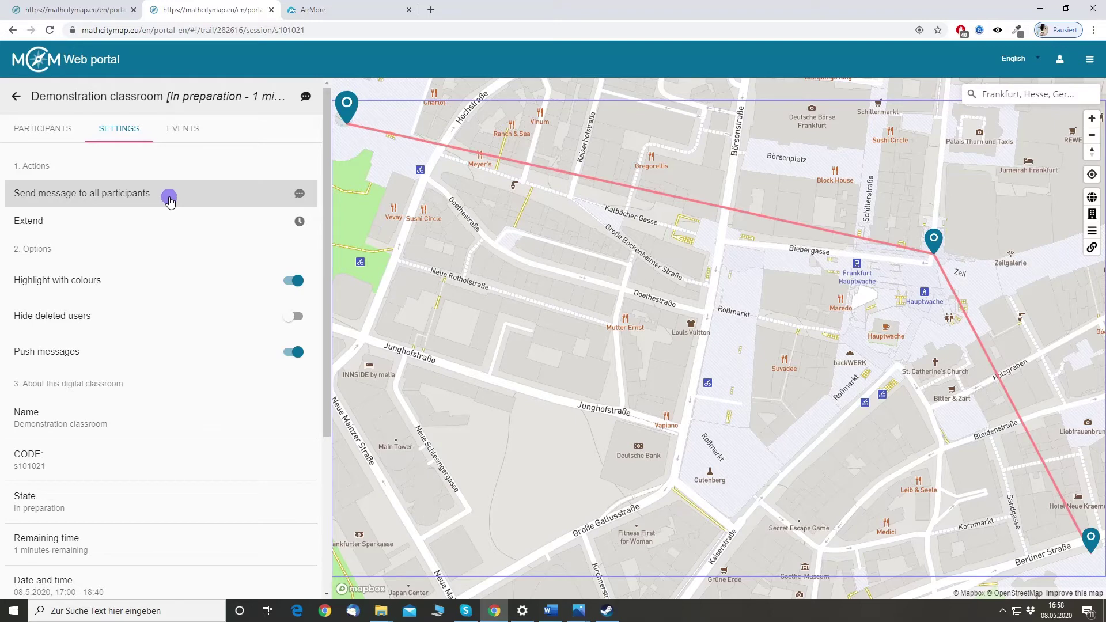
click(100, 199)
click(484, 316)
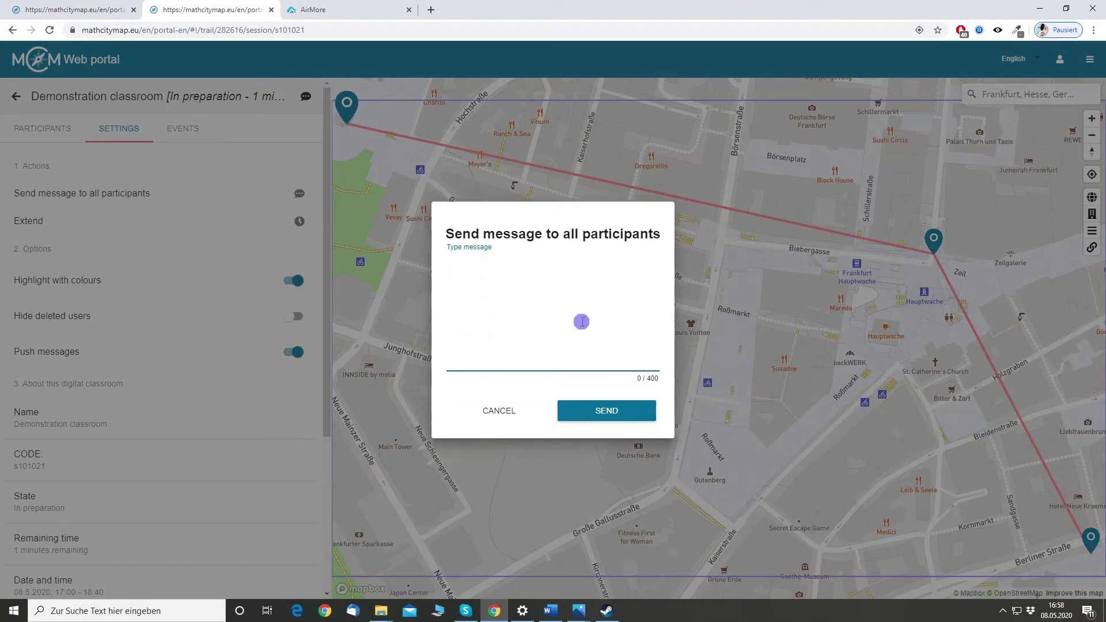
click(527, 412)
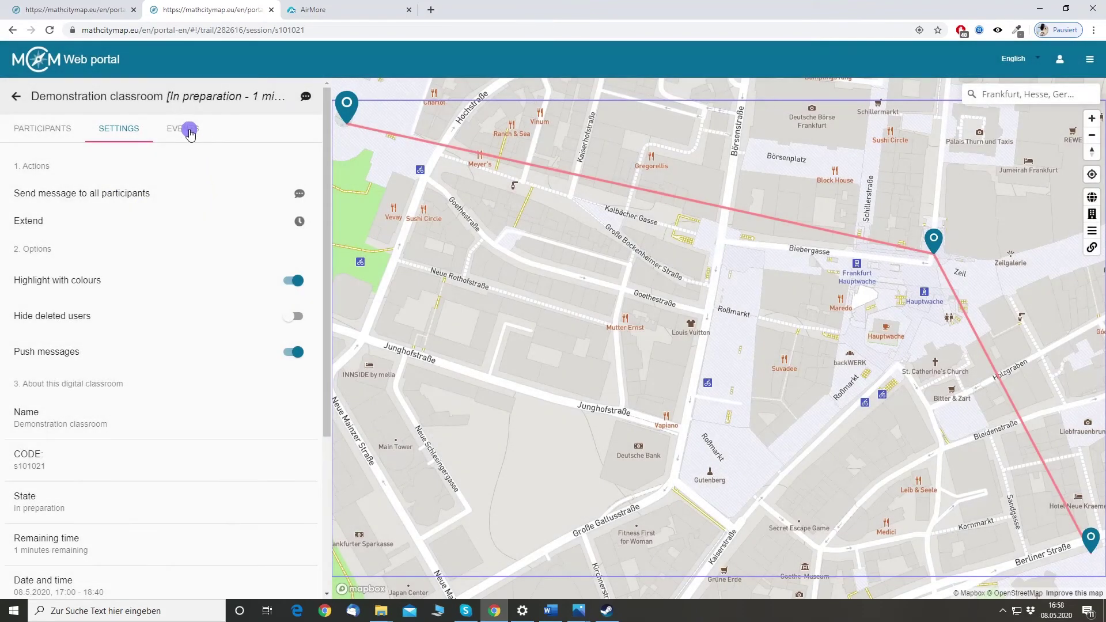
click(192, 132)
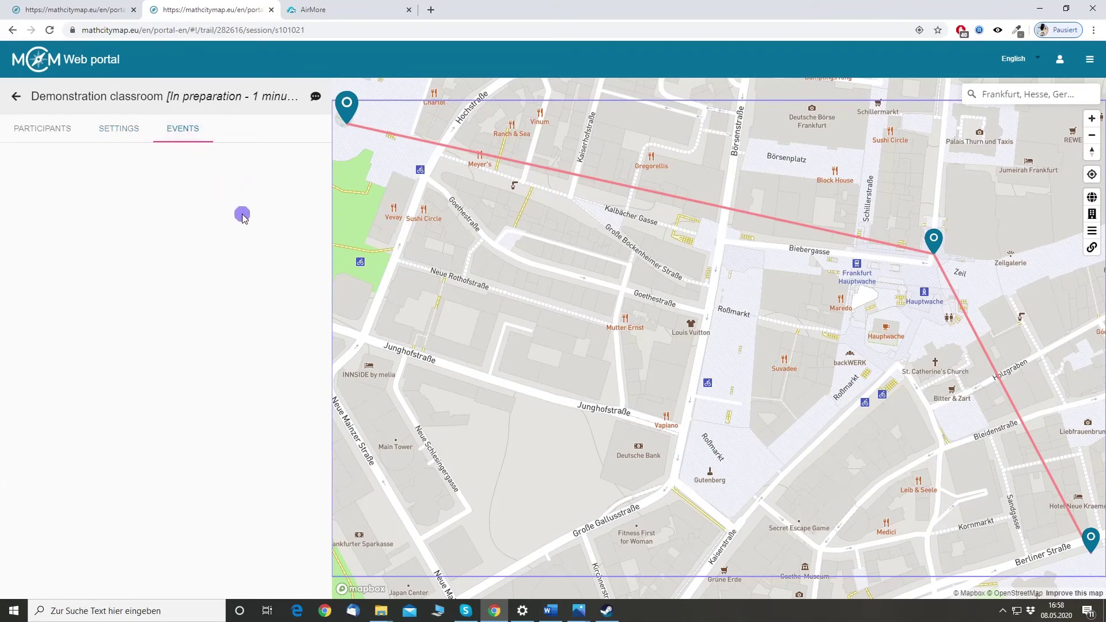
Check who has joined the Demonstration classroom, then bring the web portal back into view.
click(28, 129)
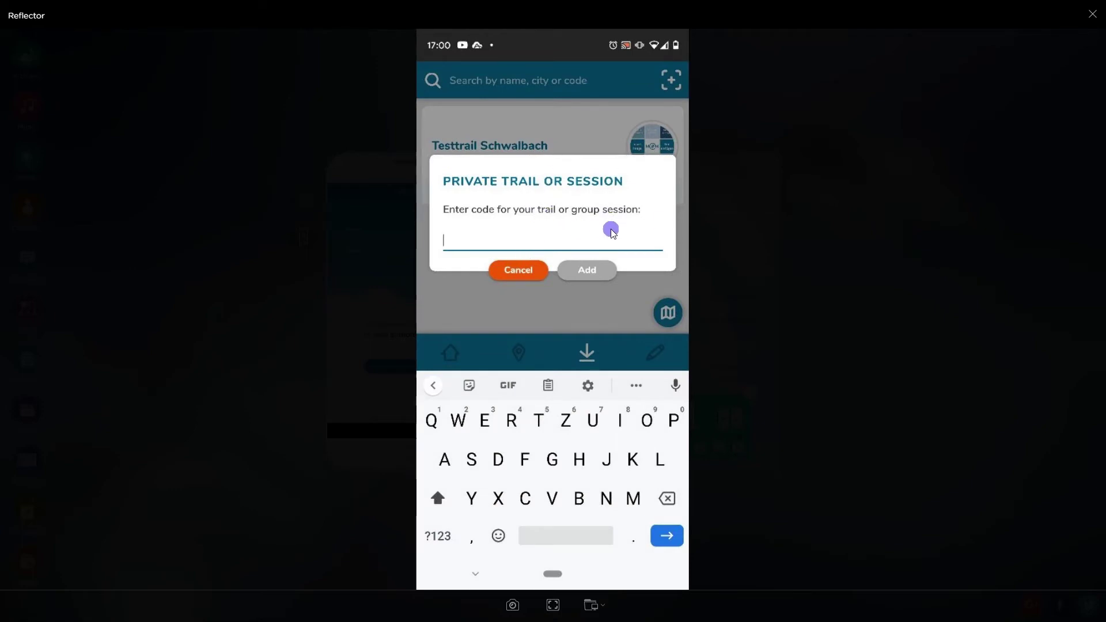
key(alt+Tab)
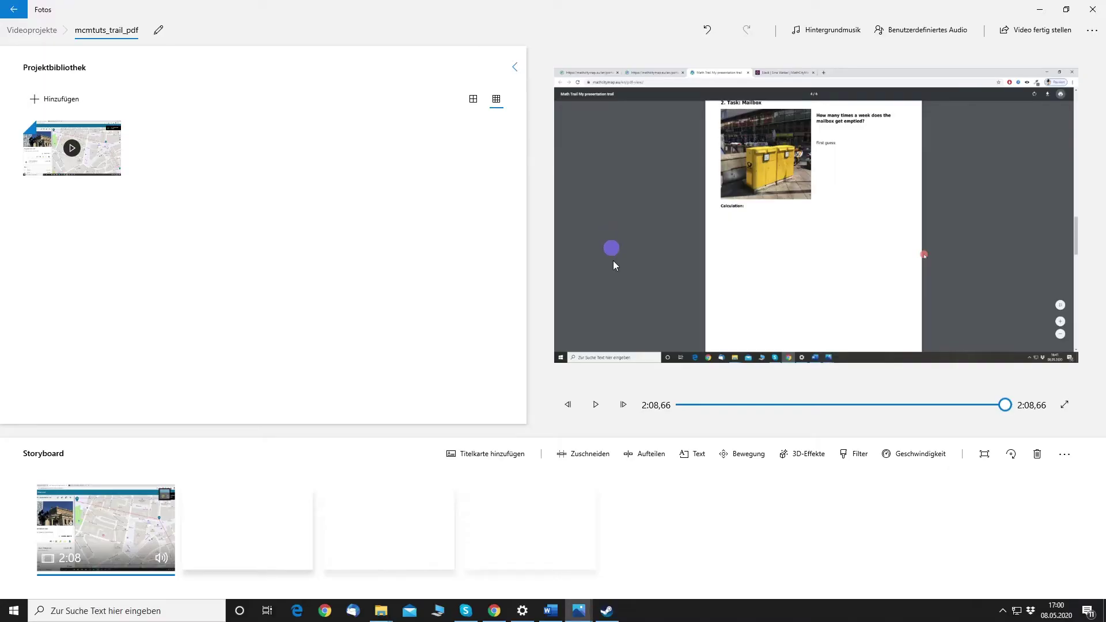
key(alt+Tab)
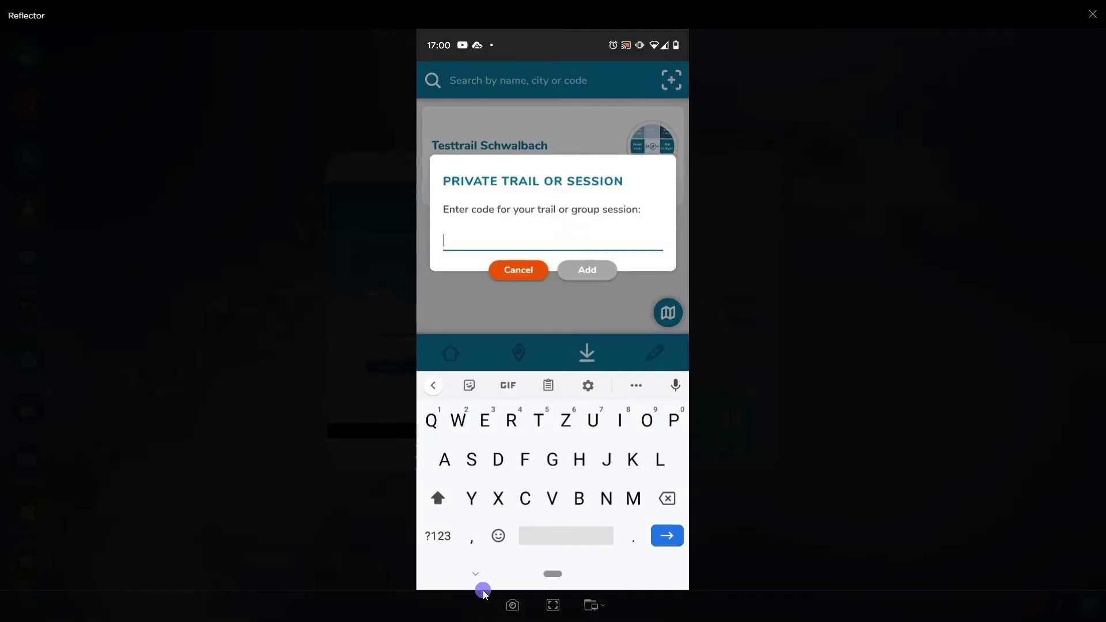
click(552, 604)
click(230, 6)
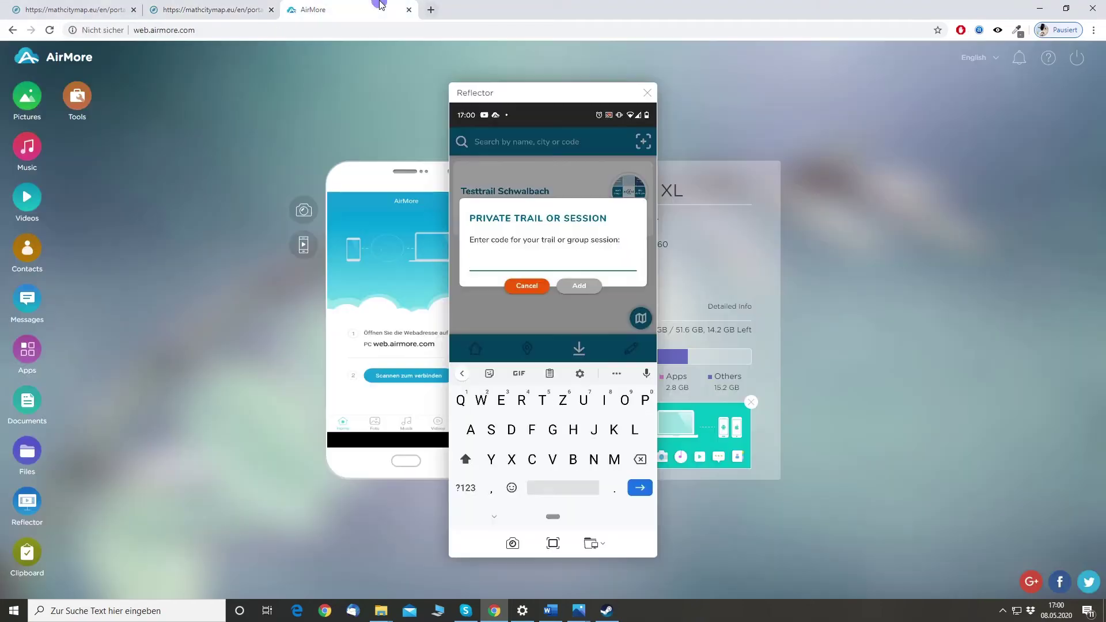
click(377, 10)
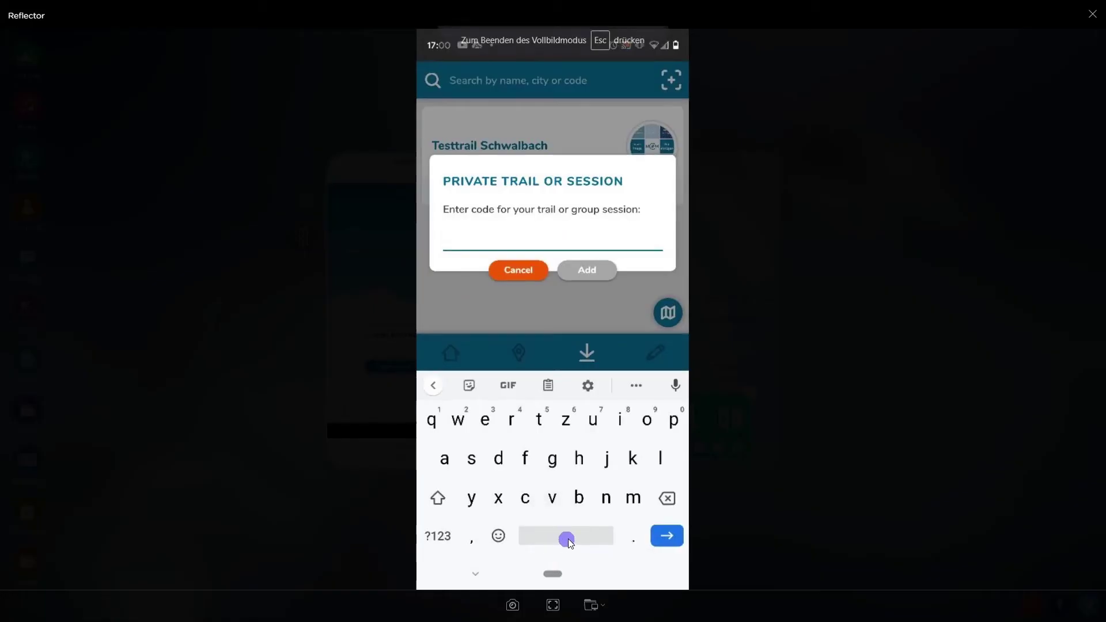
click(552, 543)
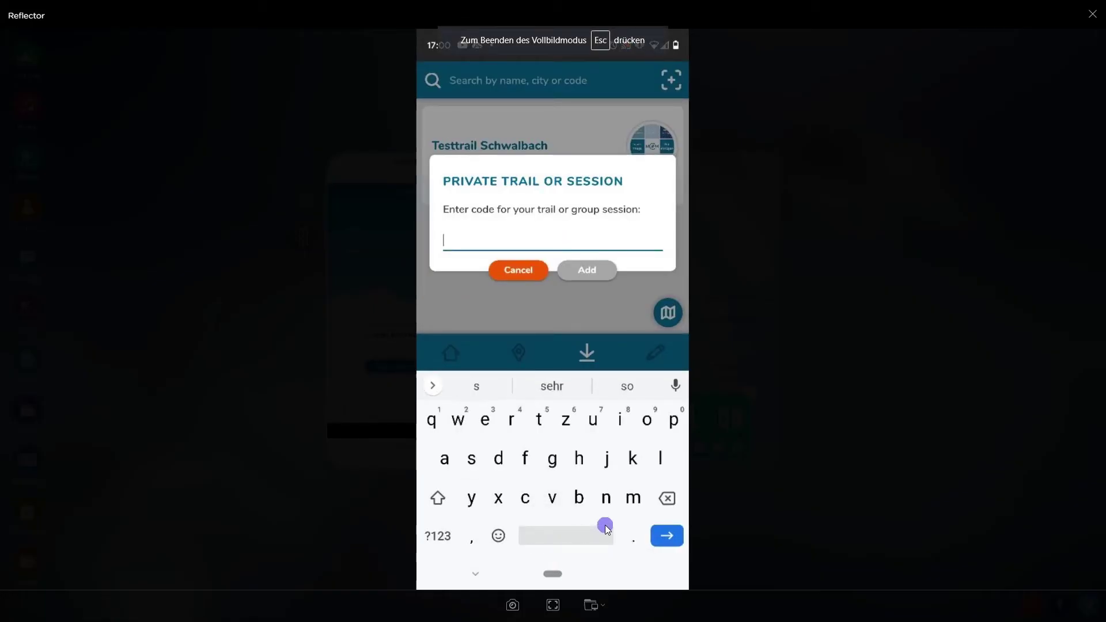
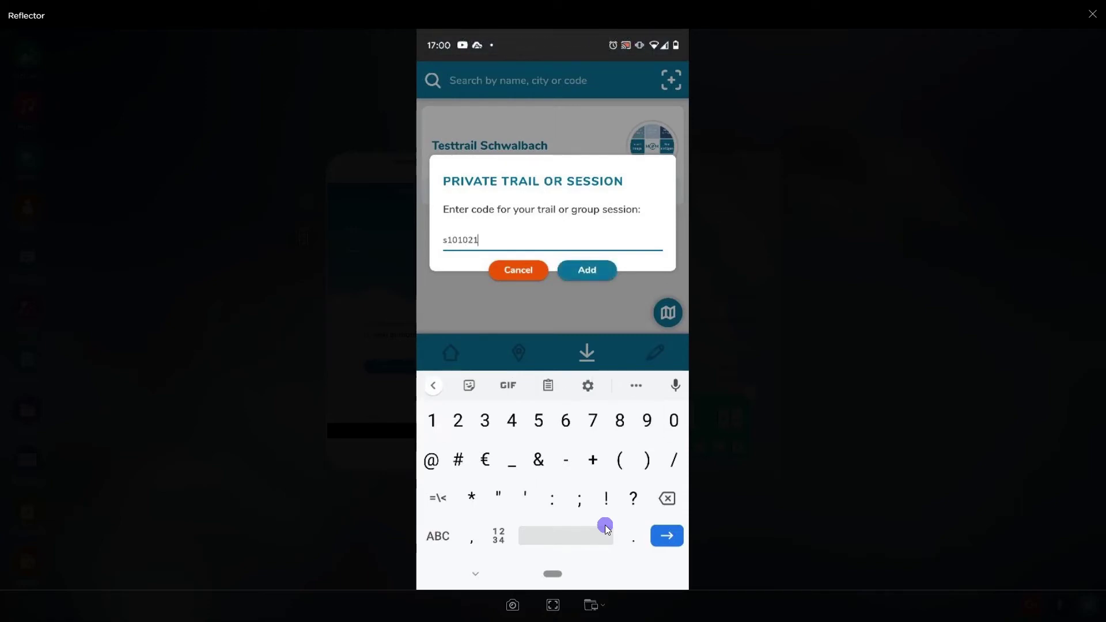
Submit the code and join as team 'Iwan' with member 'Iwan'.
key(Return)
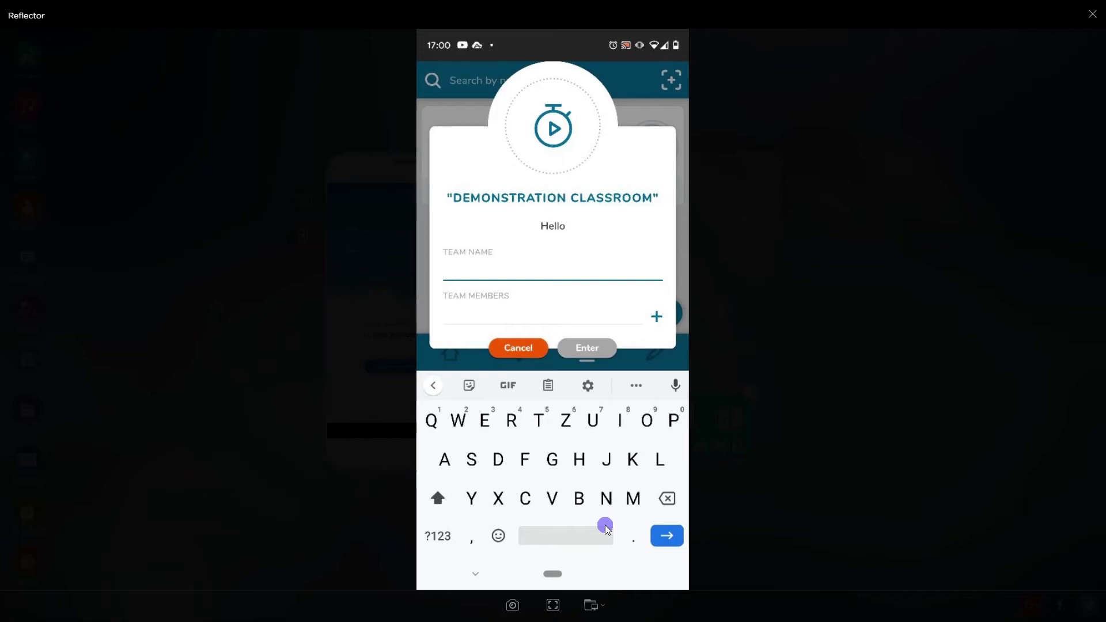
text(Iwan)
key(Tab)
text(Iwan)
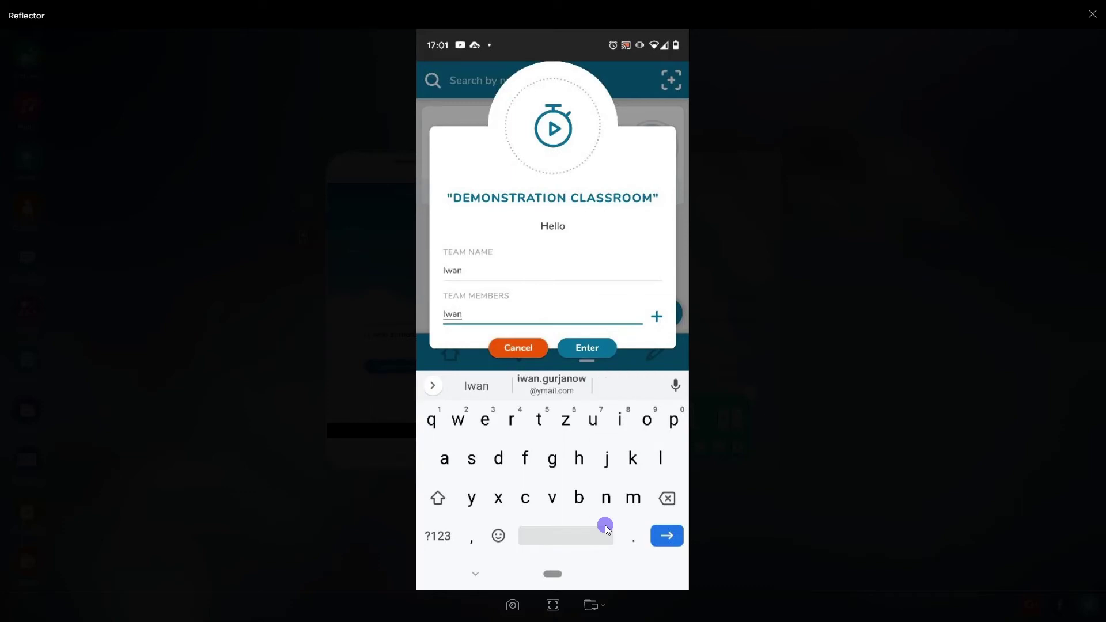
key(Return)
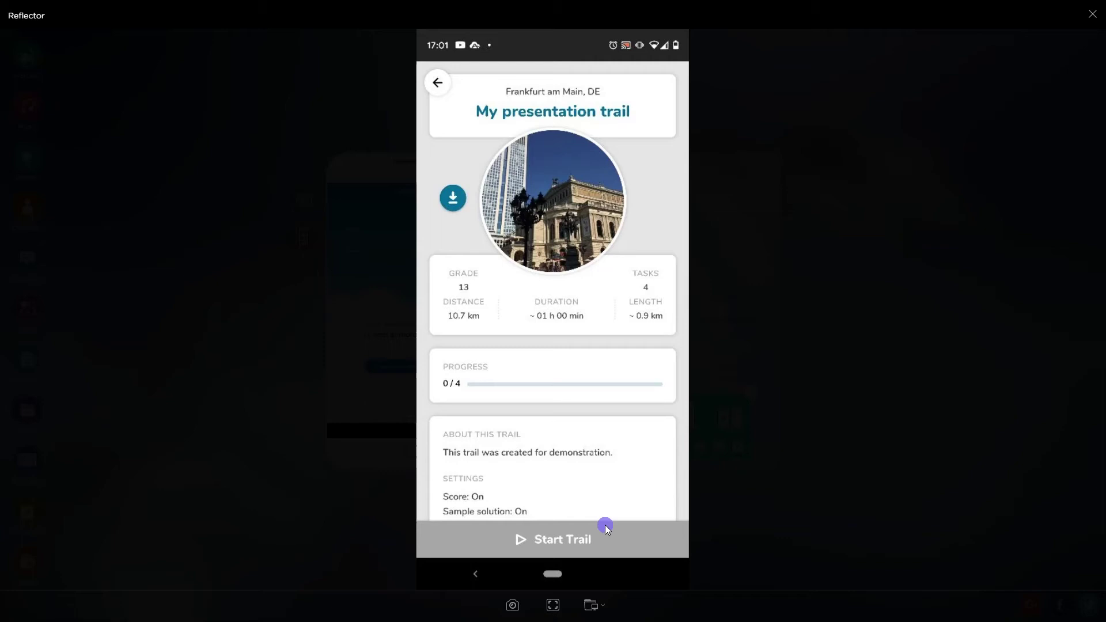
Download My presentation trail's map data for offline use and start the trail.
click(604, 527)
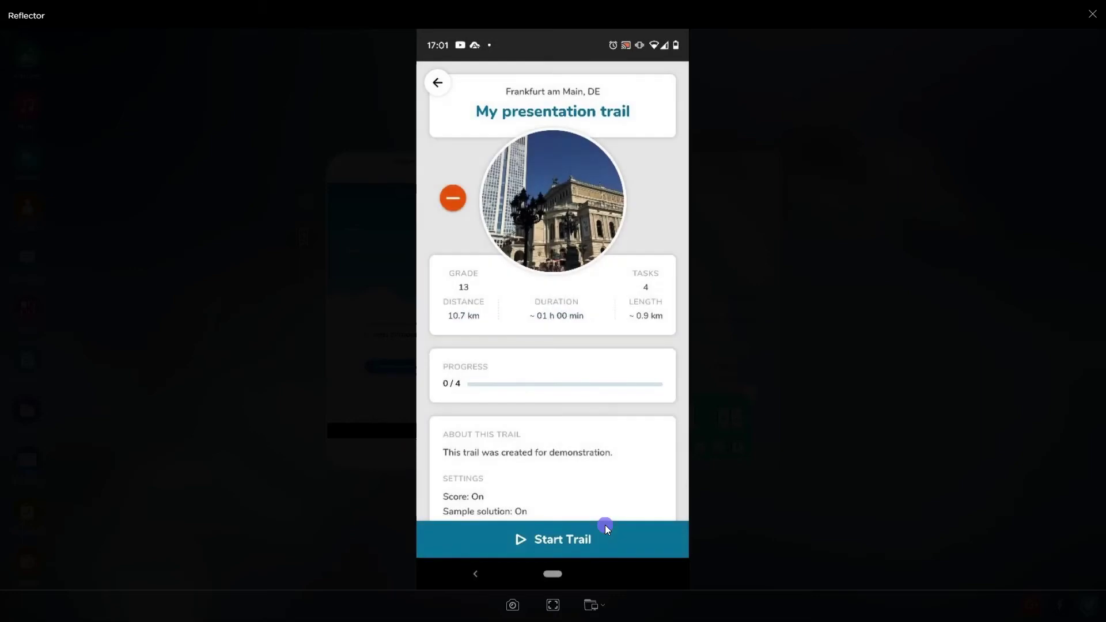
click(605, 526)
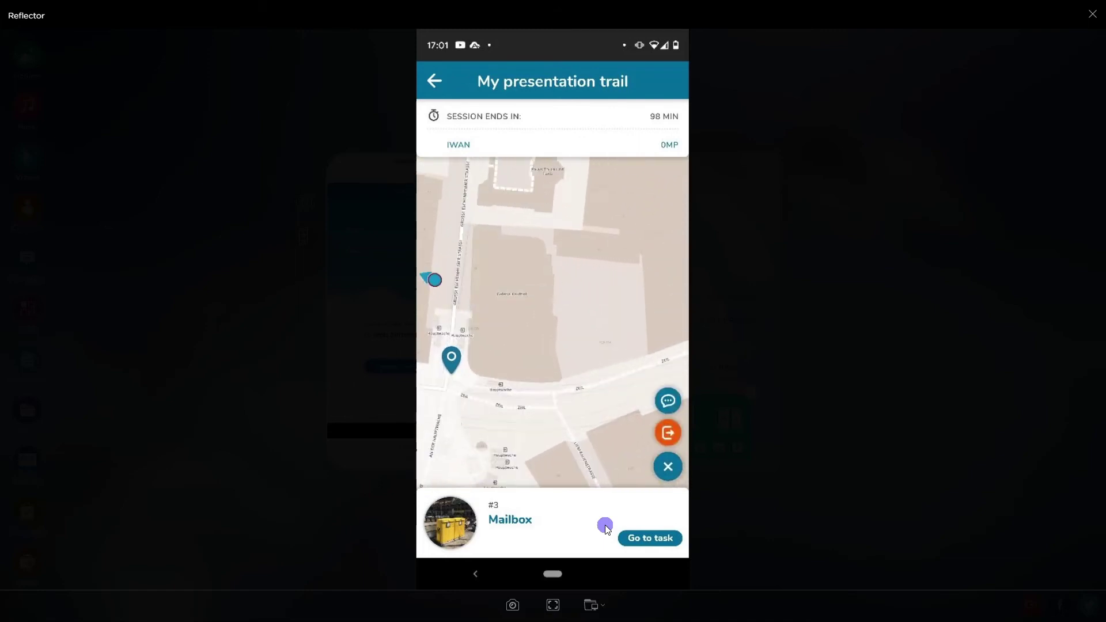
Dismiss the Mailbox task card and send a gallery photo in the classroom chat.
click(605, 525)
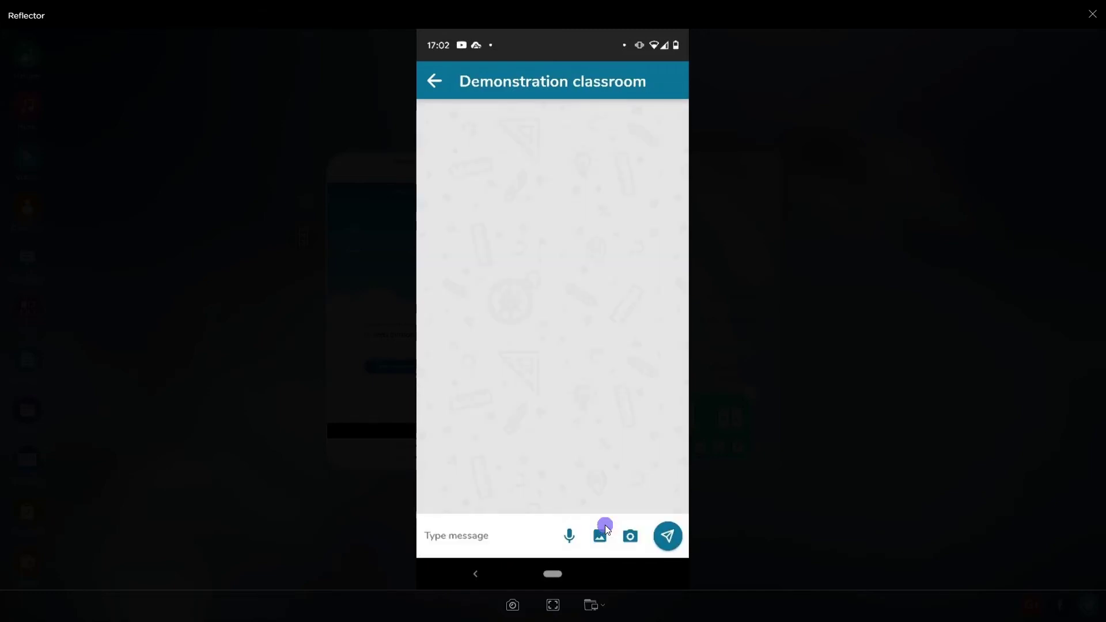
click(604, 525)
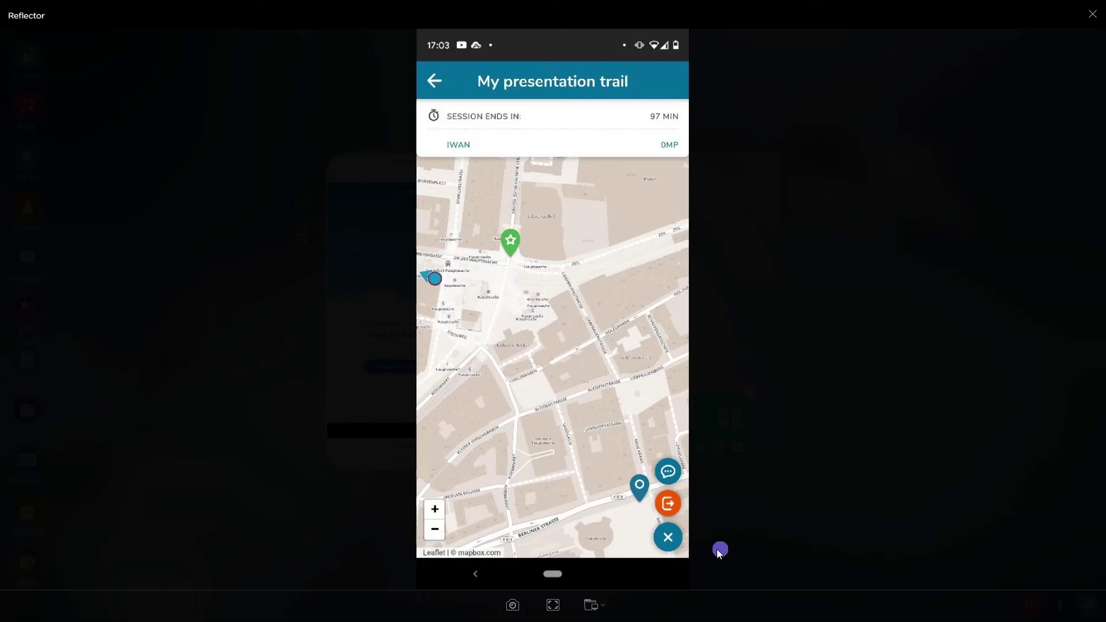
In the portal, open Iwan's chat, enlarge his shared photo and play his voice message.
click(549, 607)
click(179, 6)
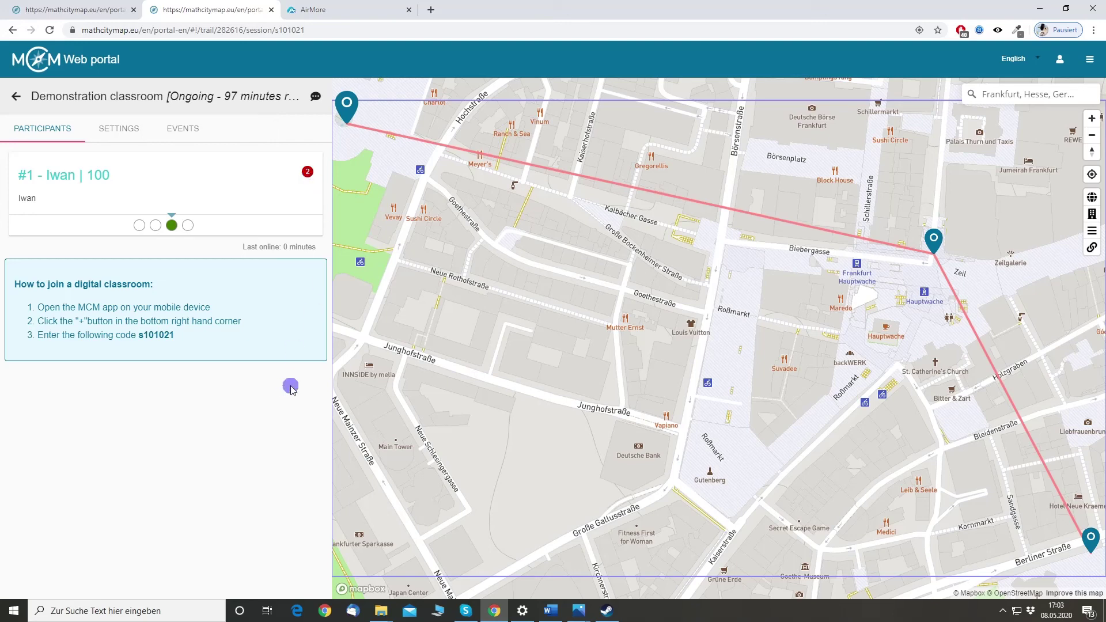
click(241, 181)
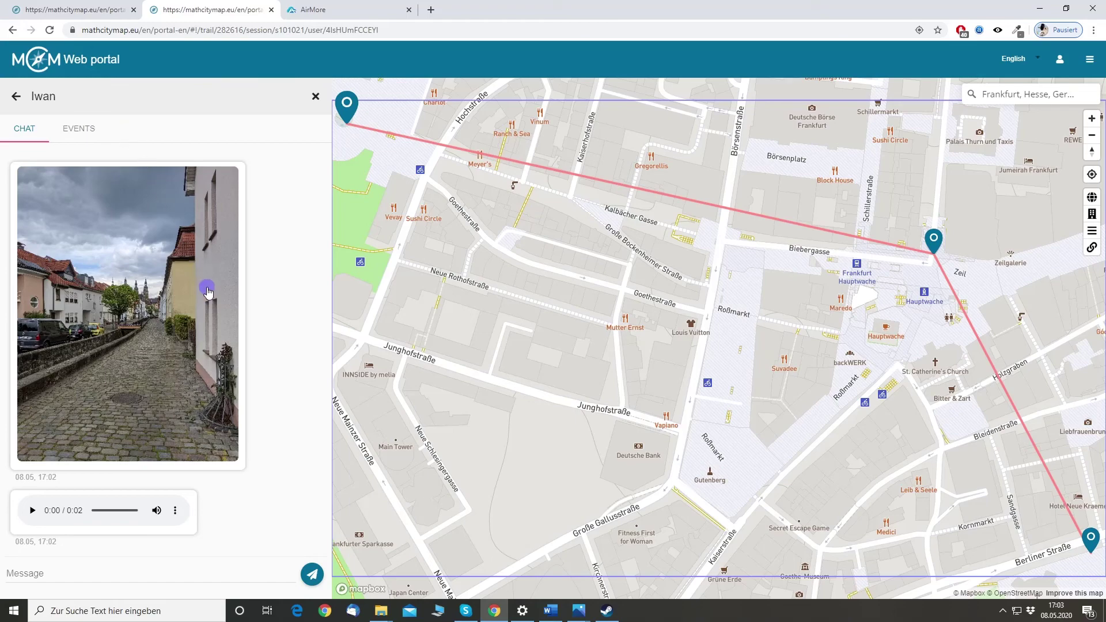
click(151, 302)
click(956, 308)
click(31, 510)
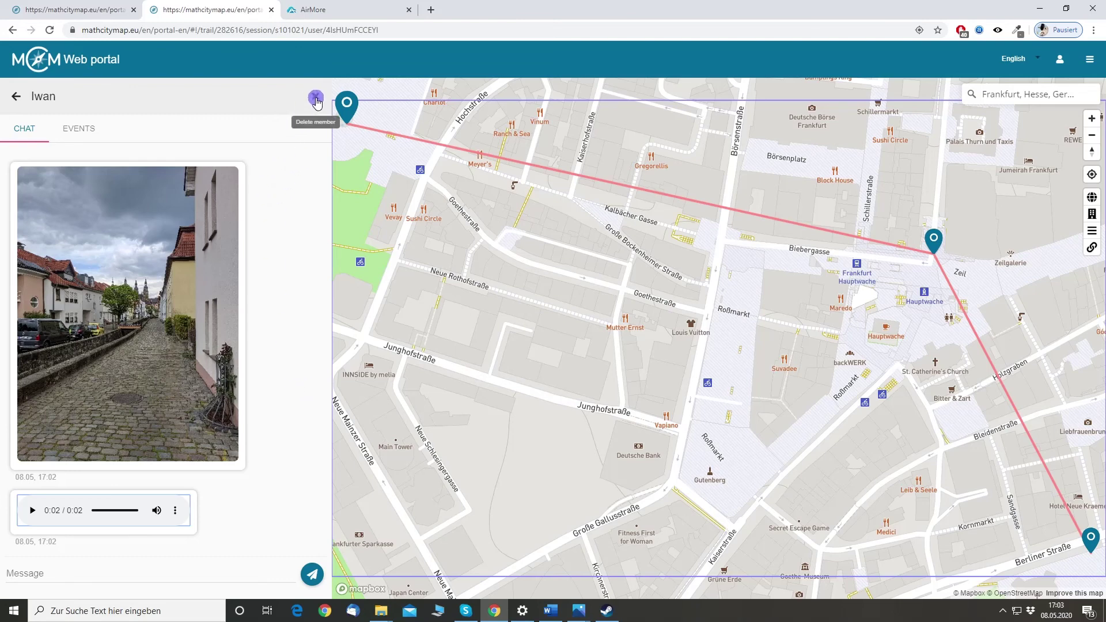
Start deleting Iwan from the classroom, then cancel so he stays a member.
click(314, 99)
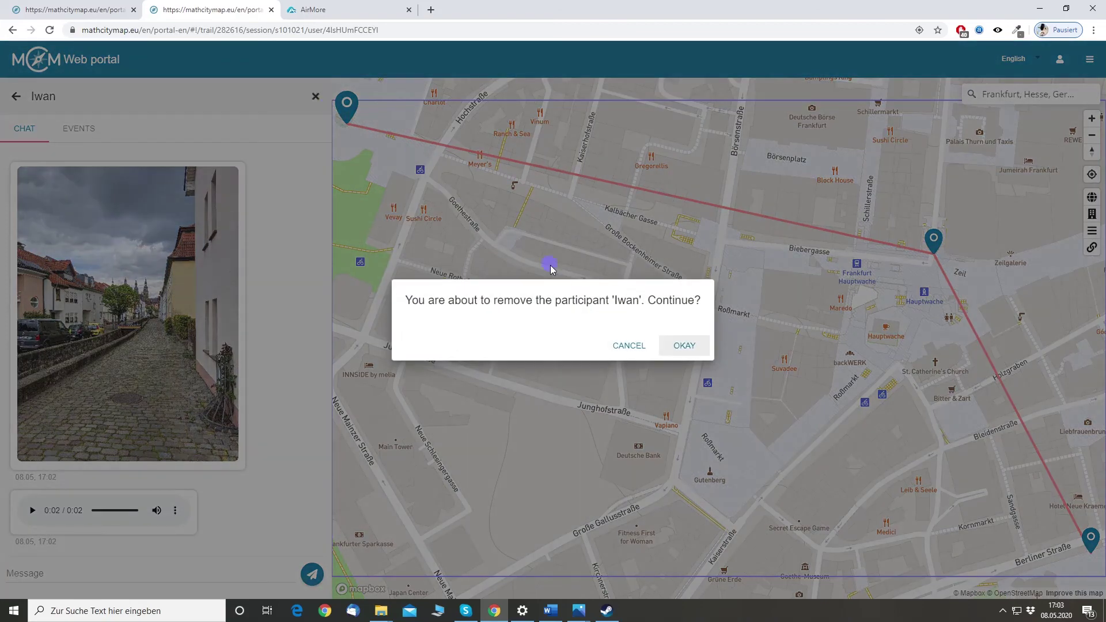
click(615, 346)
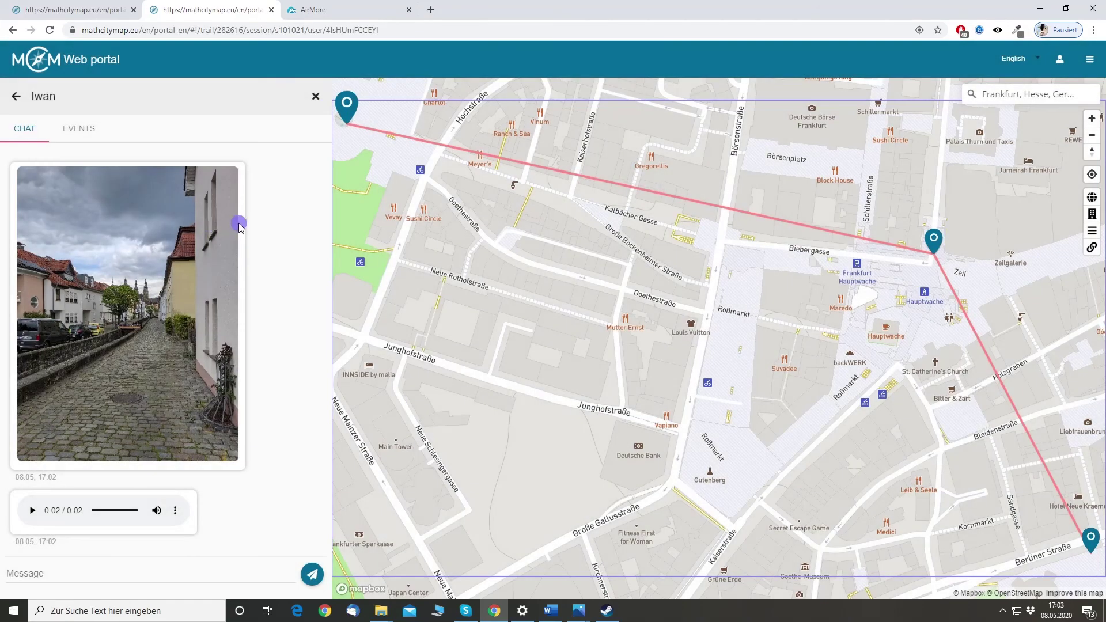
scroll(590, 311, down, 3)
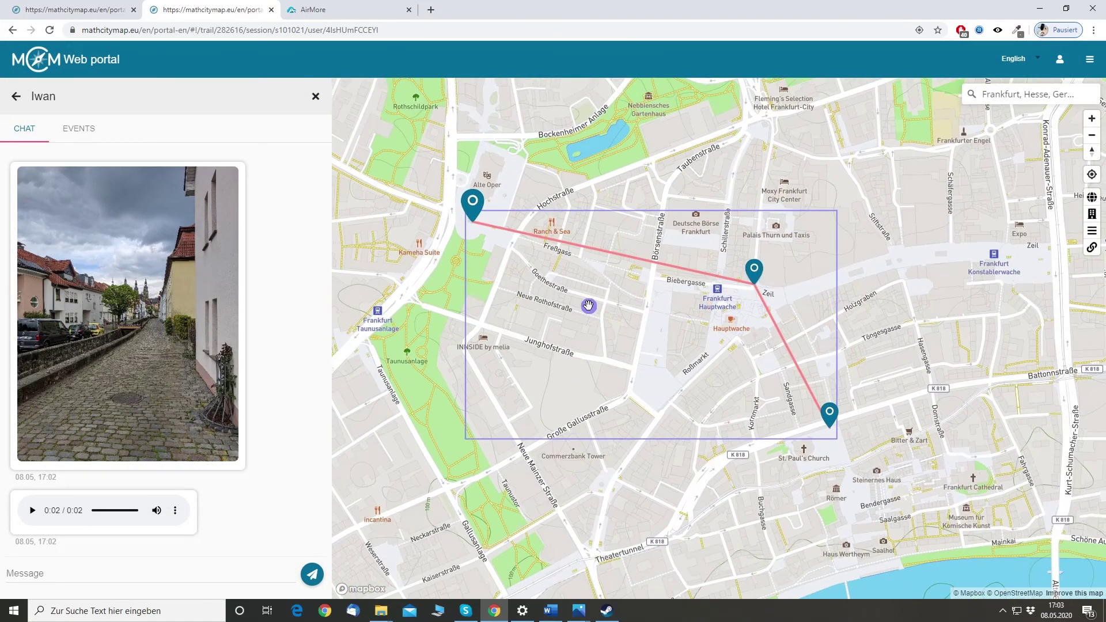
scroll(678, 365, up, 2)
scroll(679, 366, down, 2)
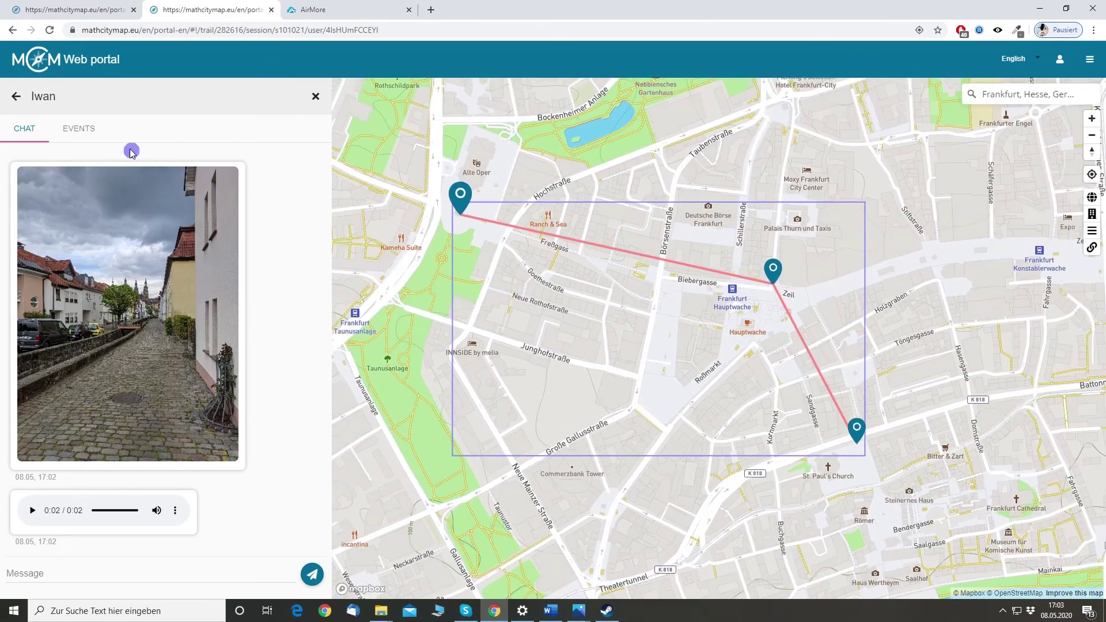
Review Iwan's event log, including Mailbox completed with score 100 and answer 16.
click(94, 129)
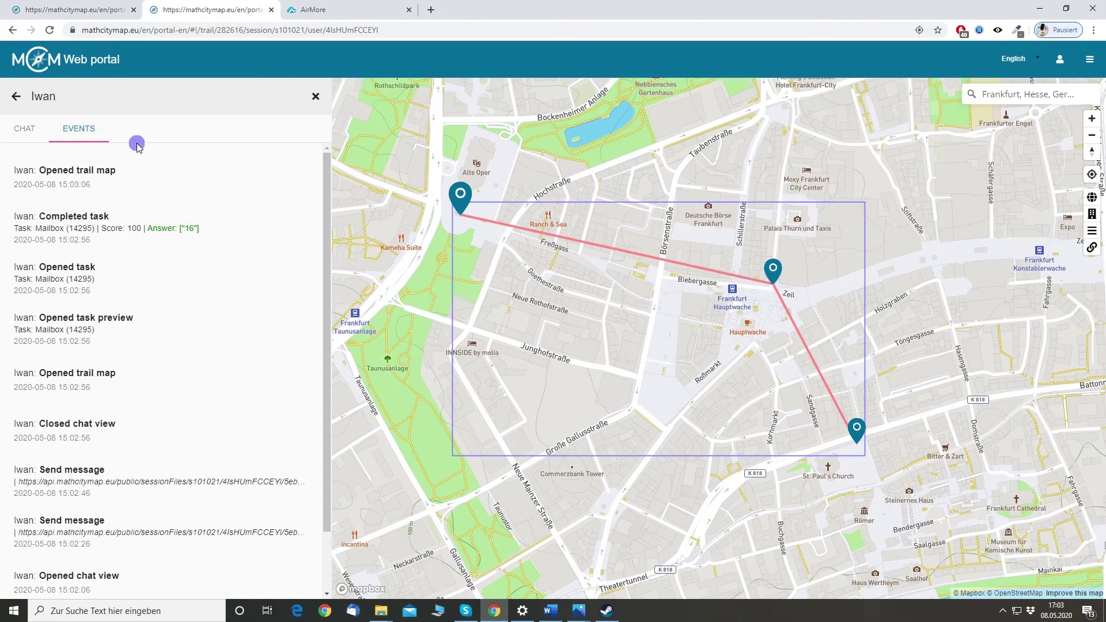
click(224, 231)
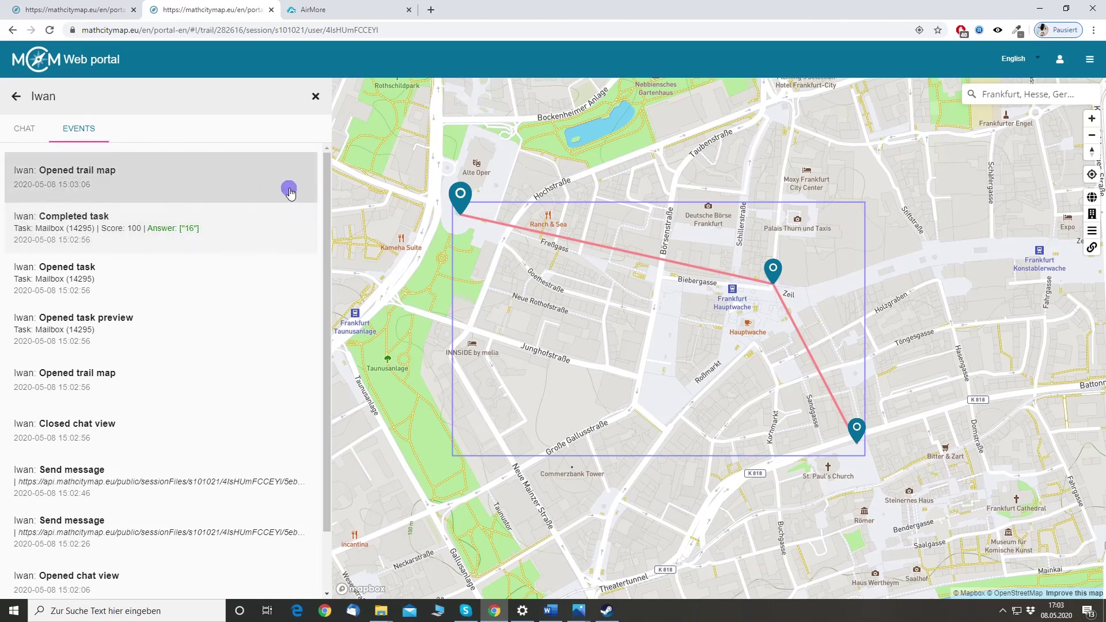
scroll(284, 188, down, 1)
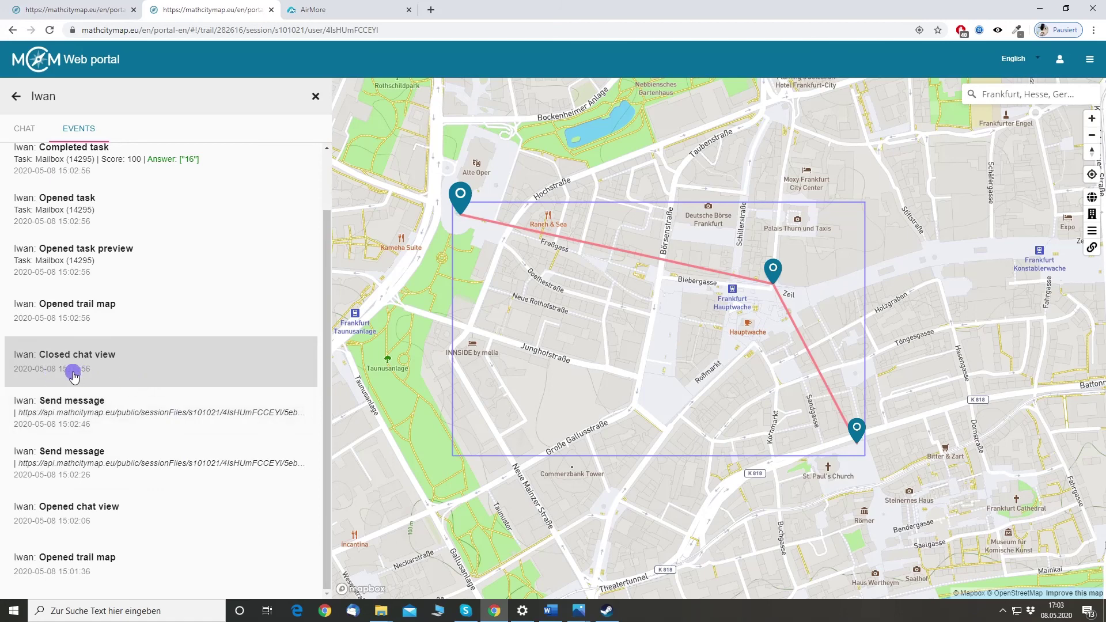
scroll(80, 375, up, 1)
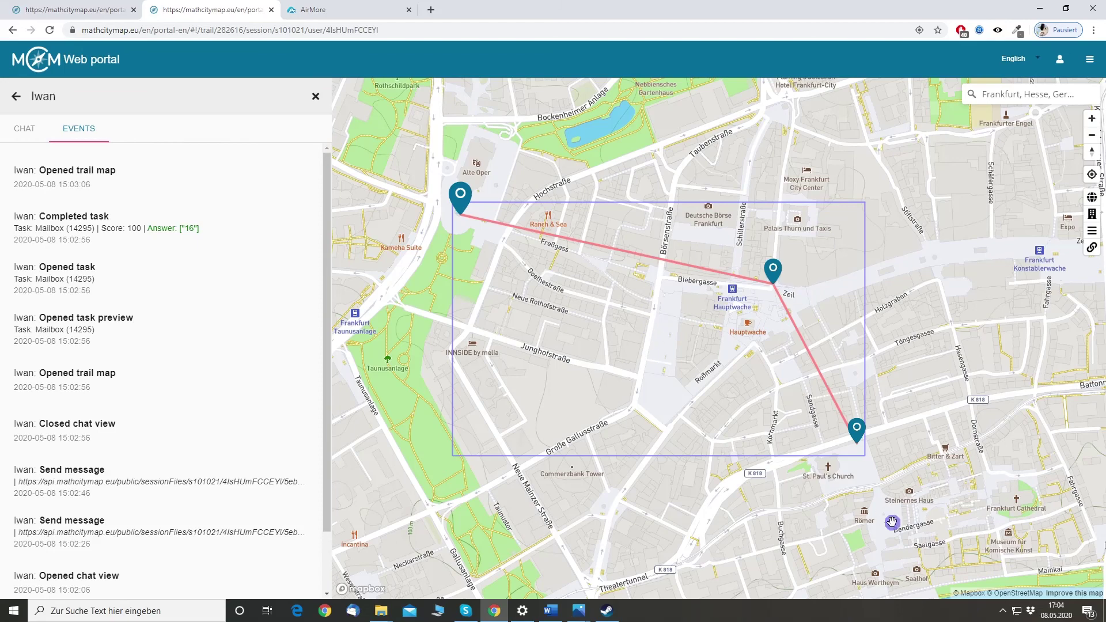
scroll(890, 520, down, 3)
scroll(902, 479, up, 2)
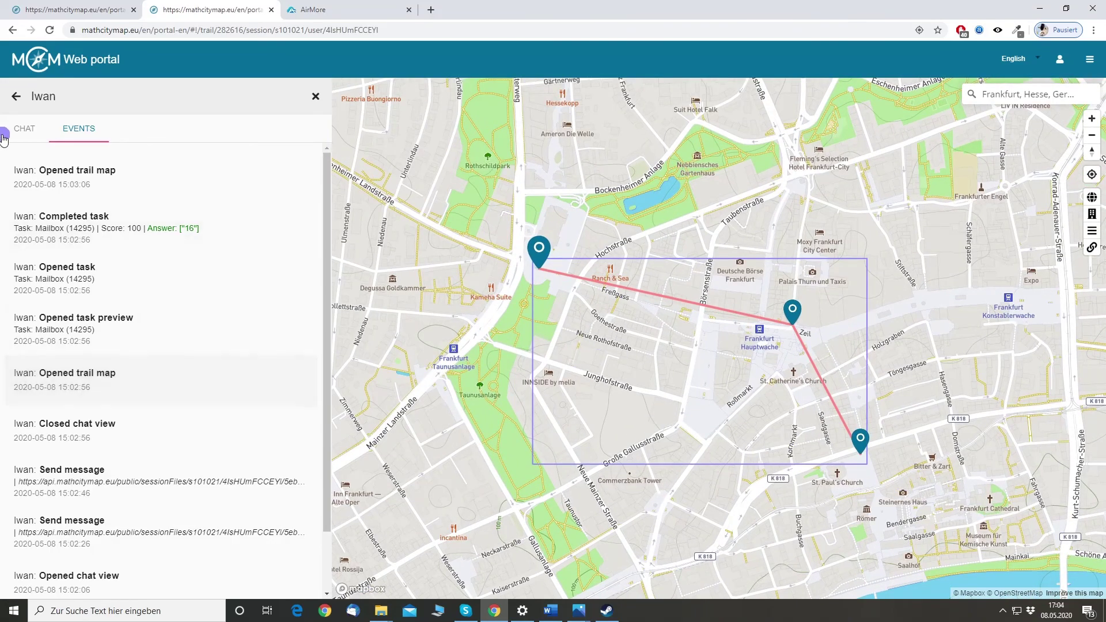
click(17, 112)
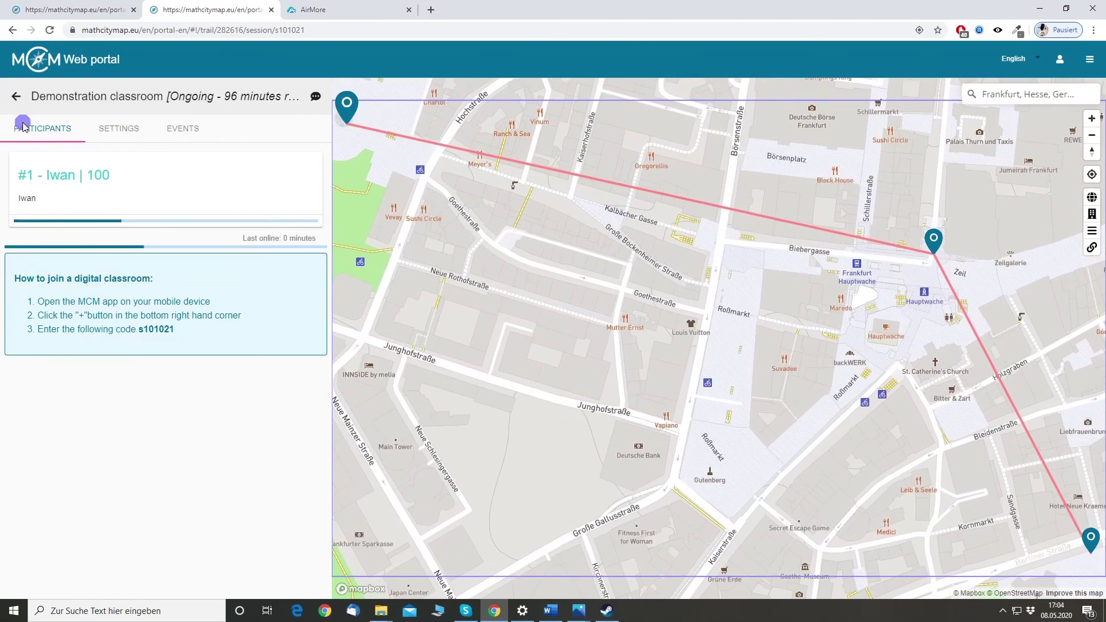